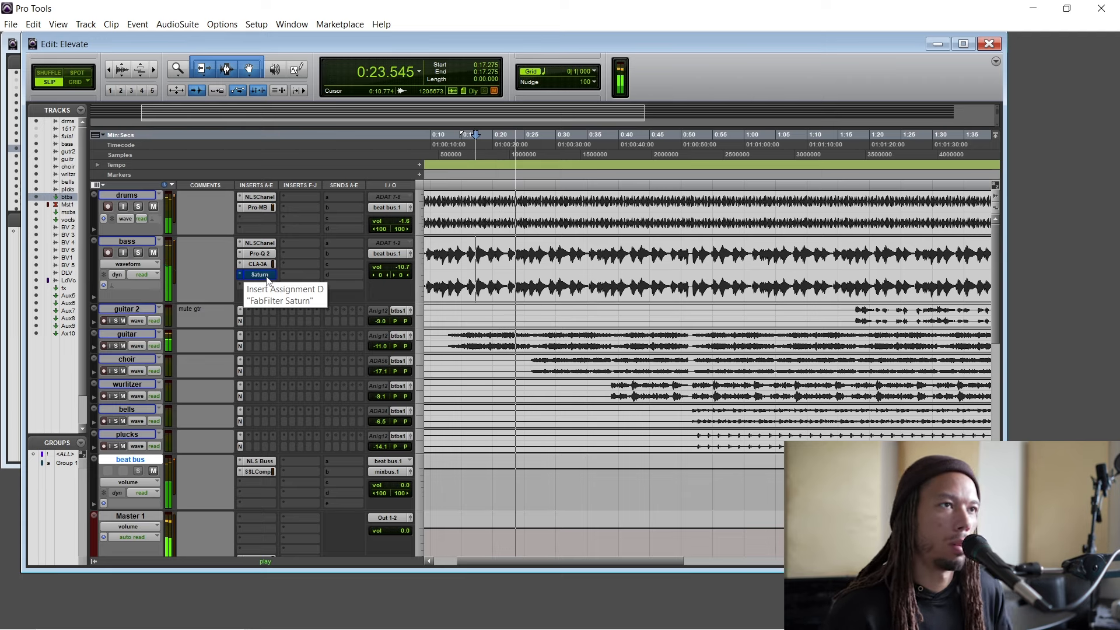
# Step: Open the FabFilter Saturn insert on the bass track, select the upper Warm Tube band and lower the overall mix to about 66%
pyautogui.click(266, 276)
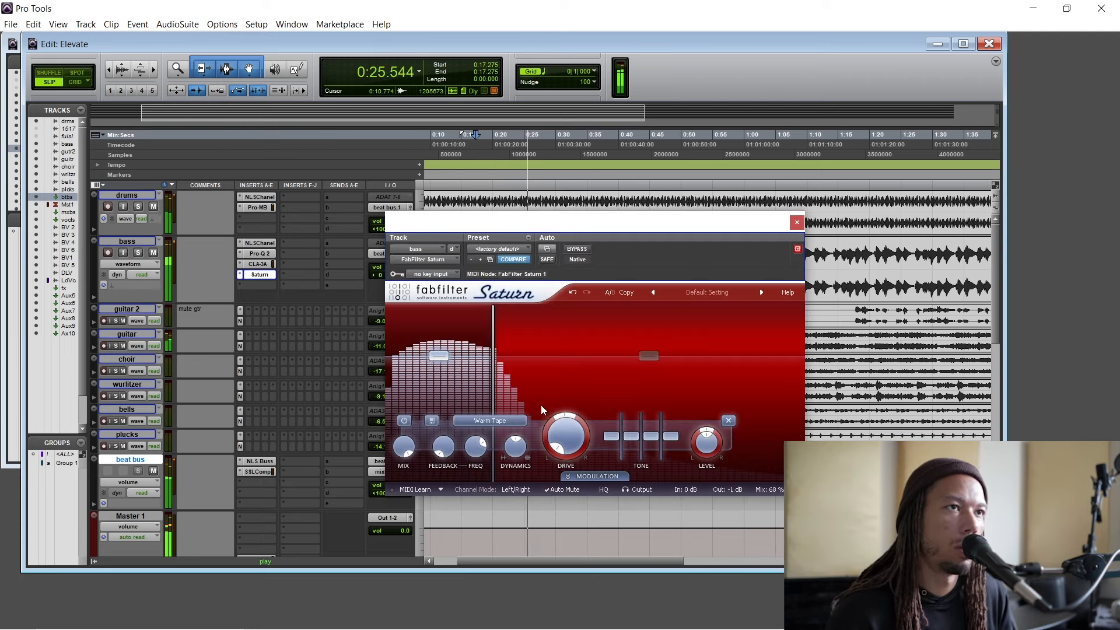
pyautogui.click(649, 356)
pyautogui.moveTo(738, 441); pyautogui.dragTo(744, 426)
pyautogui.moveTo(770, 488)
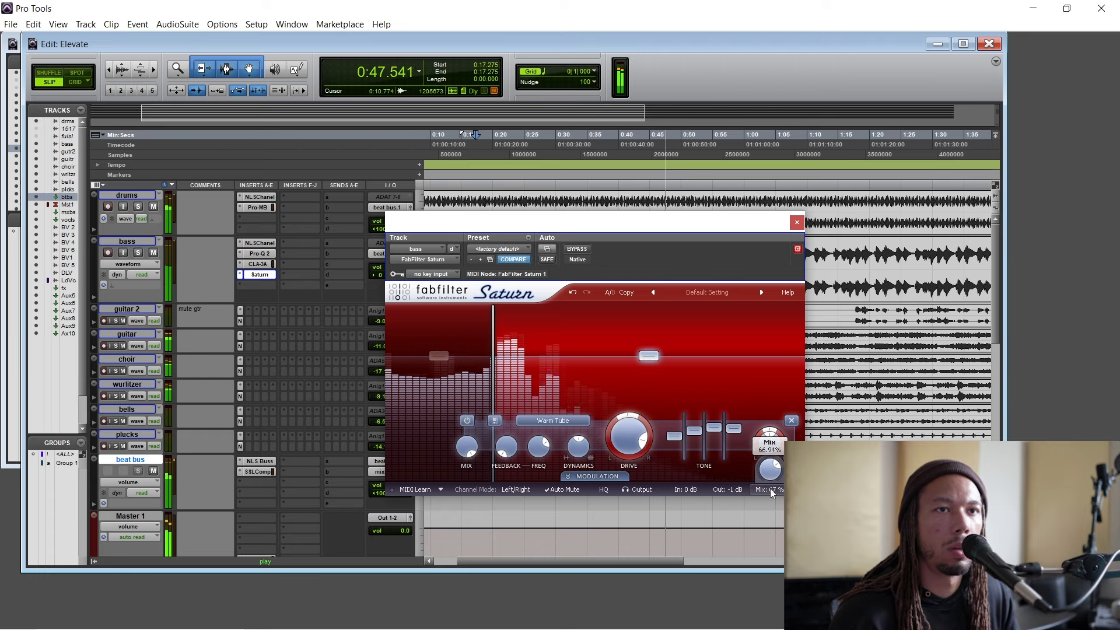
pyautogui.moveTo(770, 489); pyautogui.dragTo(770, 497)
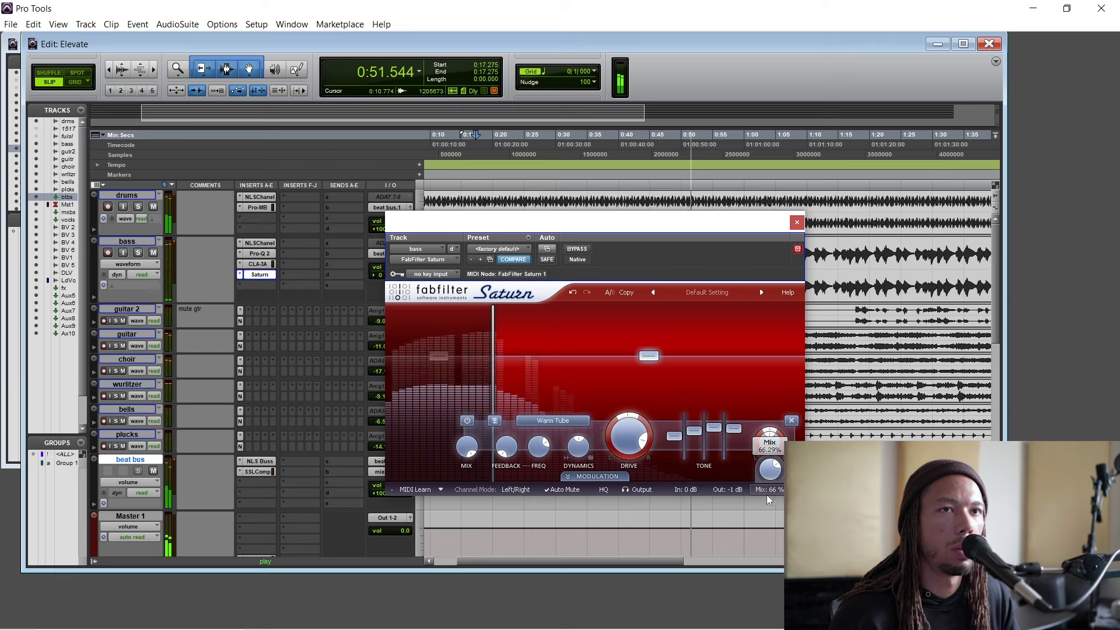
# Step: Compare the bass with Saturn bypassed and active during playback
pyautogui.click(577, 250)
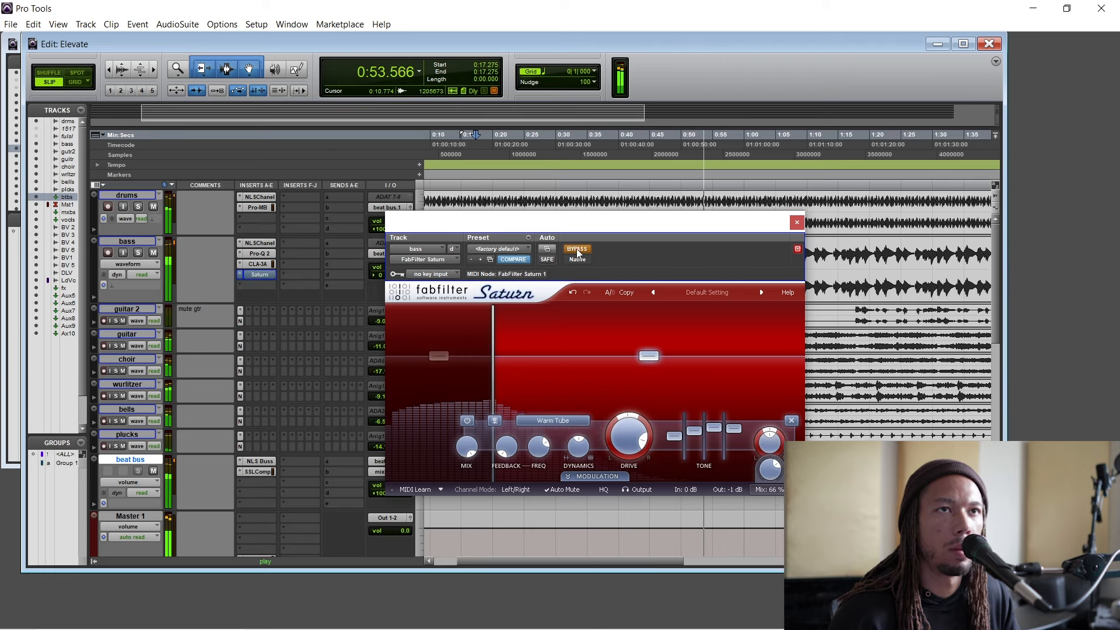
pyautogui.click(577, 250)
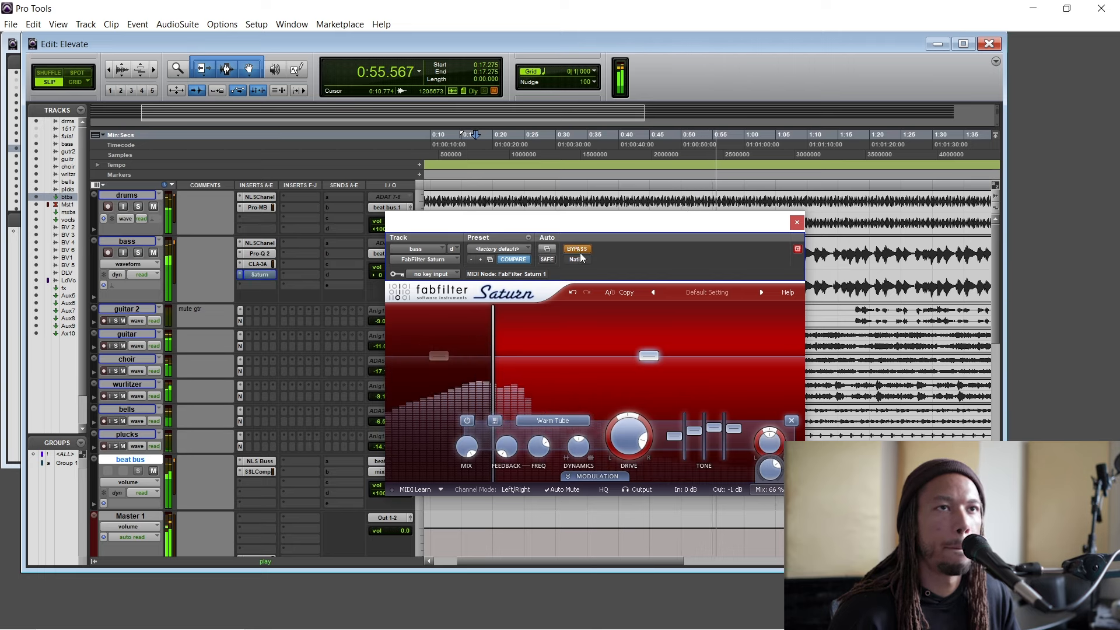
pyautogui.moveTo(774, 474)
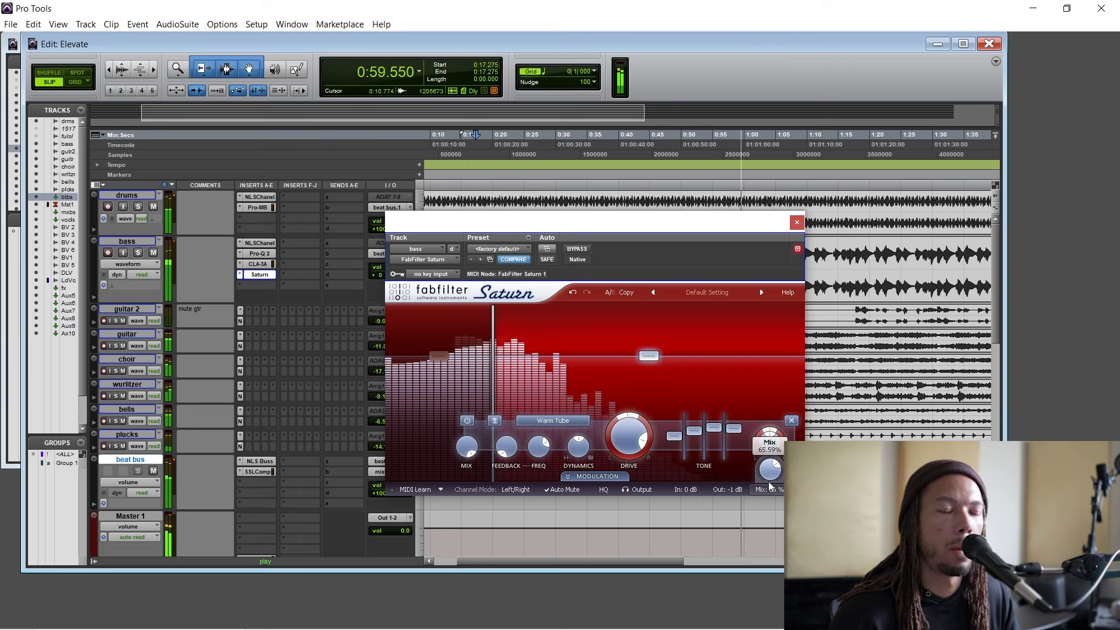
pyautogui.click(577, 250)
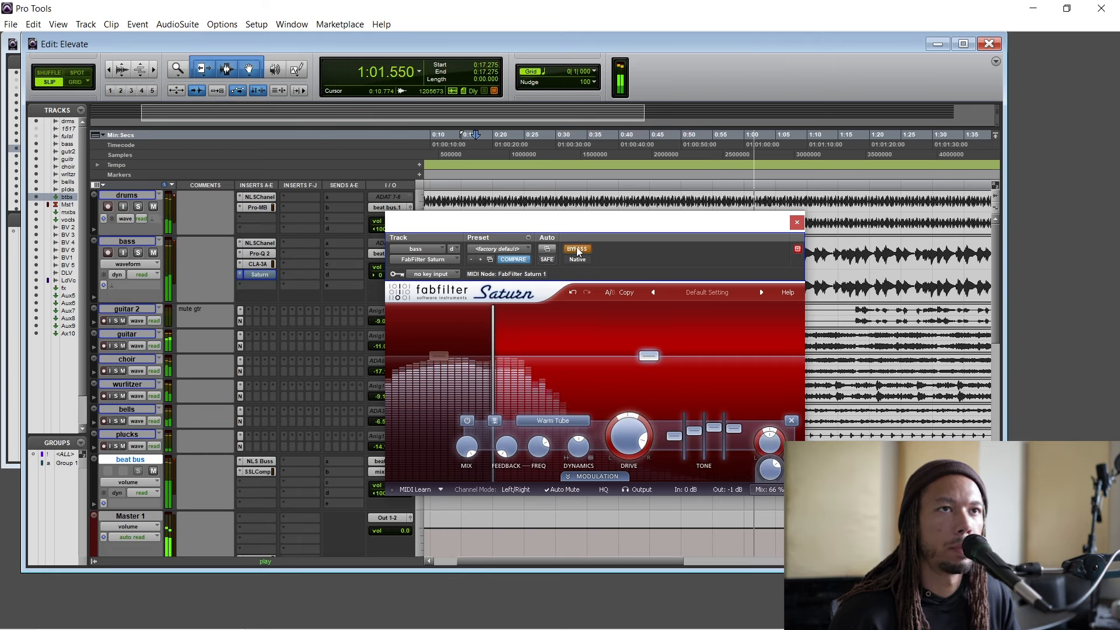
pyautogui.click(576, 250)
# Step: Sweep Saturn's overall mix down to about 3% and bring it back up to about 46%
pyautogui.moveTo(769, 474)
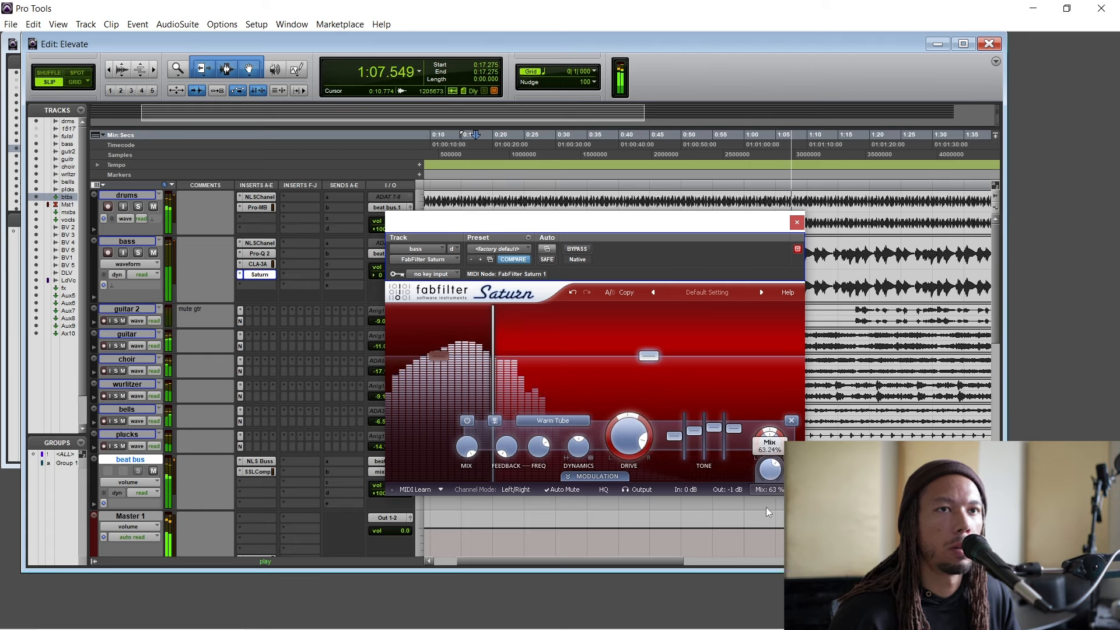
pyautogui.moveTo(764, 531); pyautogui.dragTo(765, 574)
pyautogui.moveTo(771, 470); pyautogui.dragTo(769, 536)
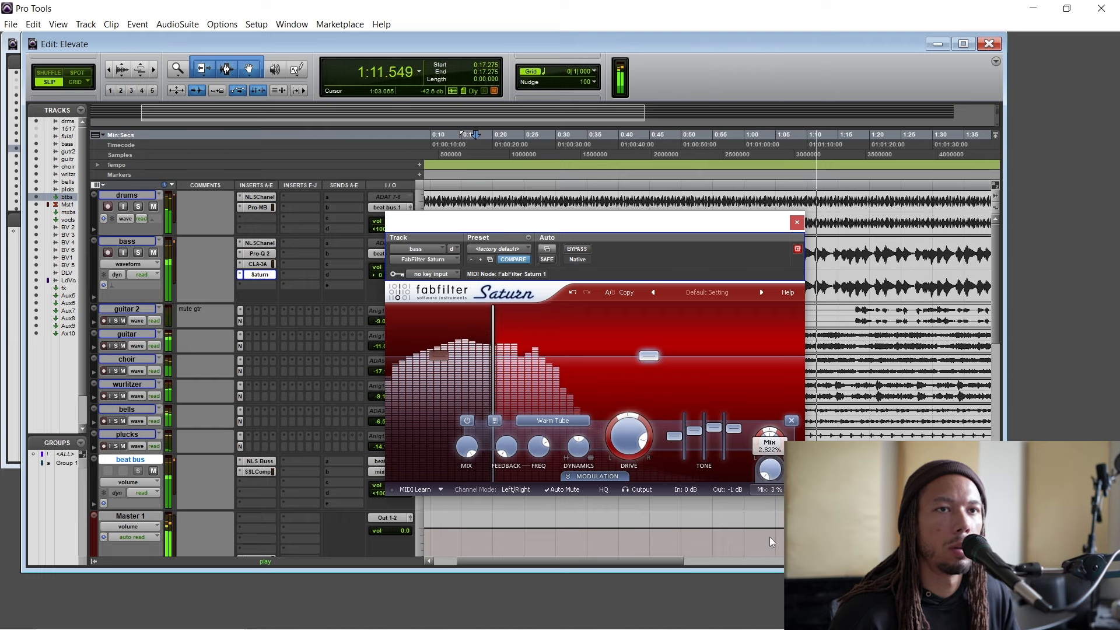
pyautogui.moveTo(775, 475); pyautogui.dragTo(774, 437)
pyautogui.moveTo(776, 479); pyautogui.dragTo(778, 468)
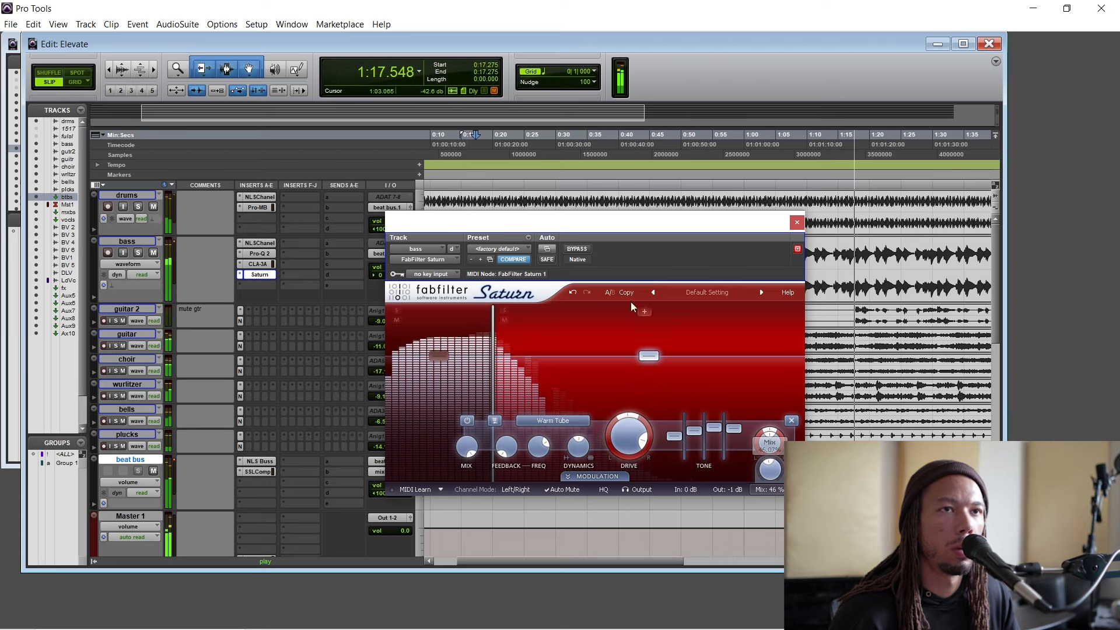
# Step: Bypass Saturn, restart playback from the marked start and re-enable the effect to hear the difference
pyautogui.click(579, 249)
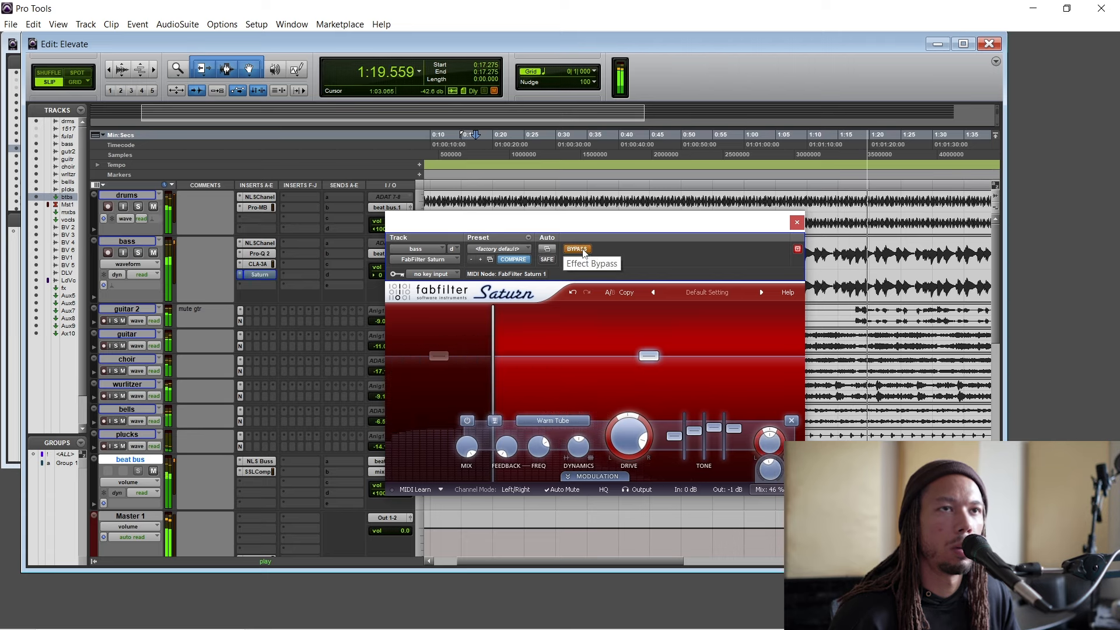
pyautogui.press('space')
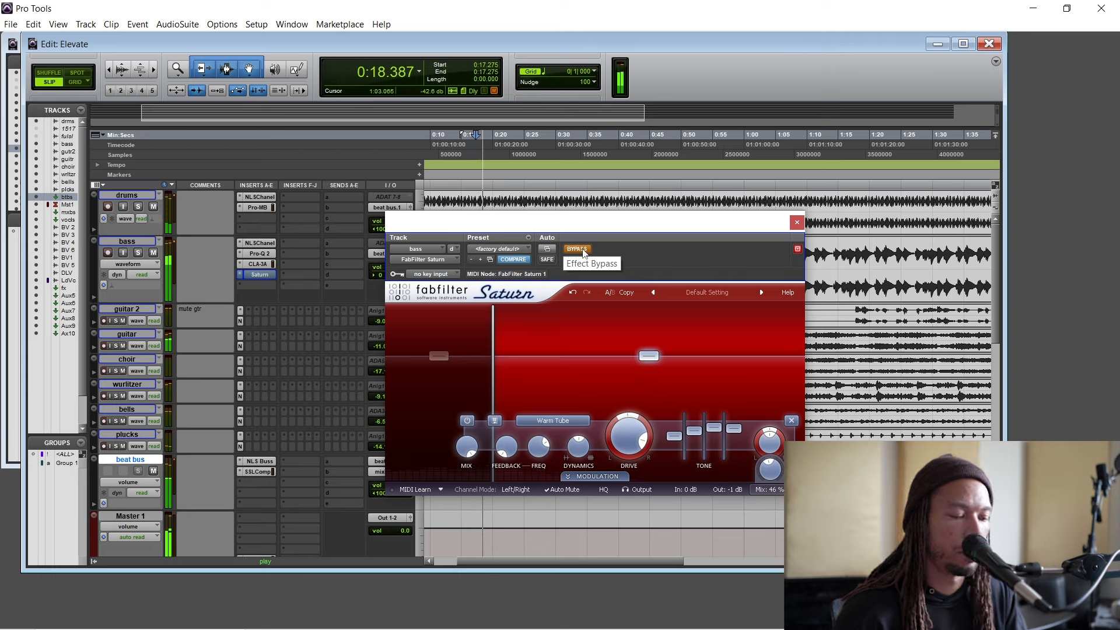
pyautogui.click(580, 250)
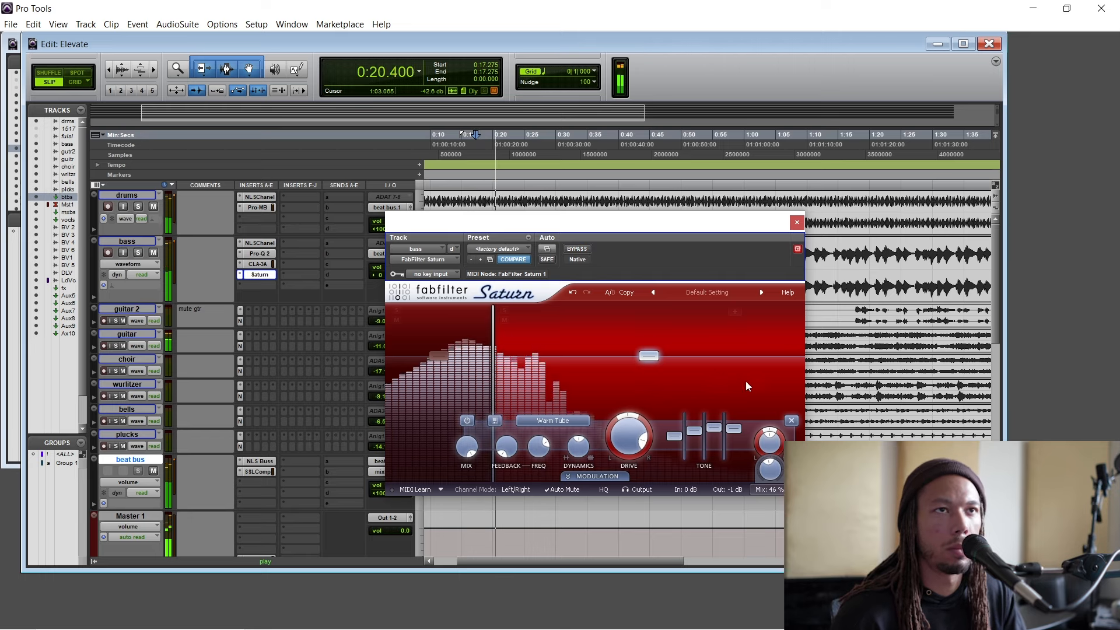
# Step: Set Saturn's overall mix to about 49%, check it against the bypassed sound and close the plug-in
pyautogui.moveTo(771, 474)
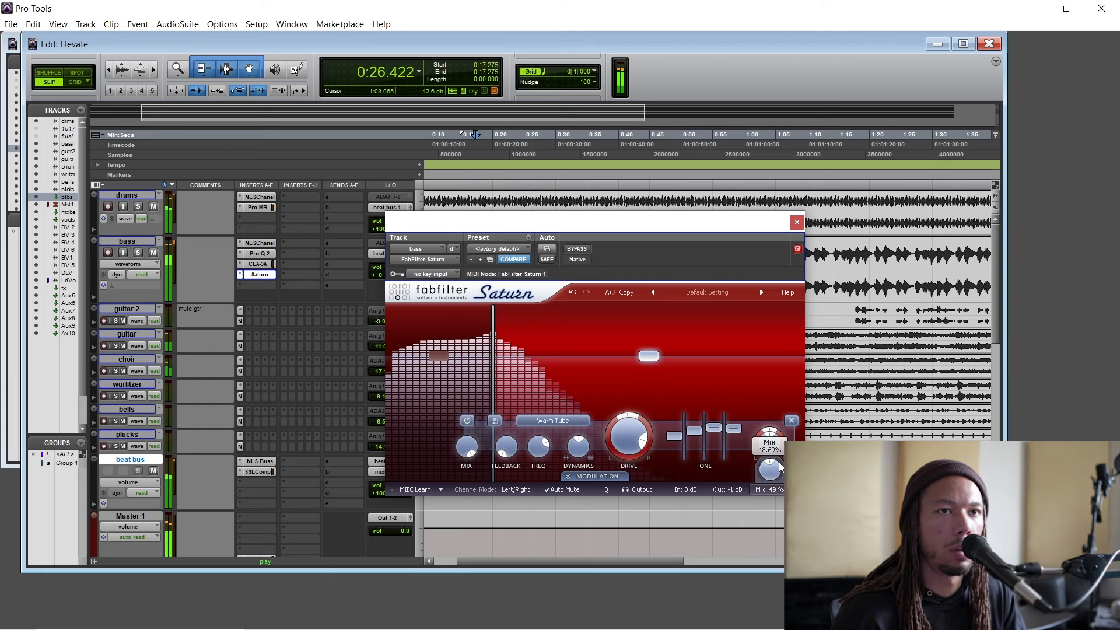
pyautogui.click(581, 250)
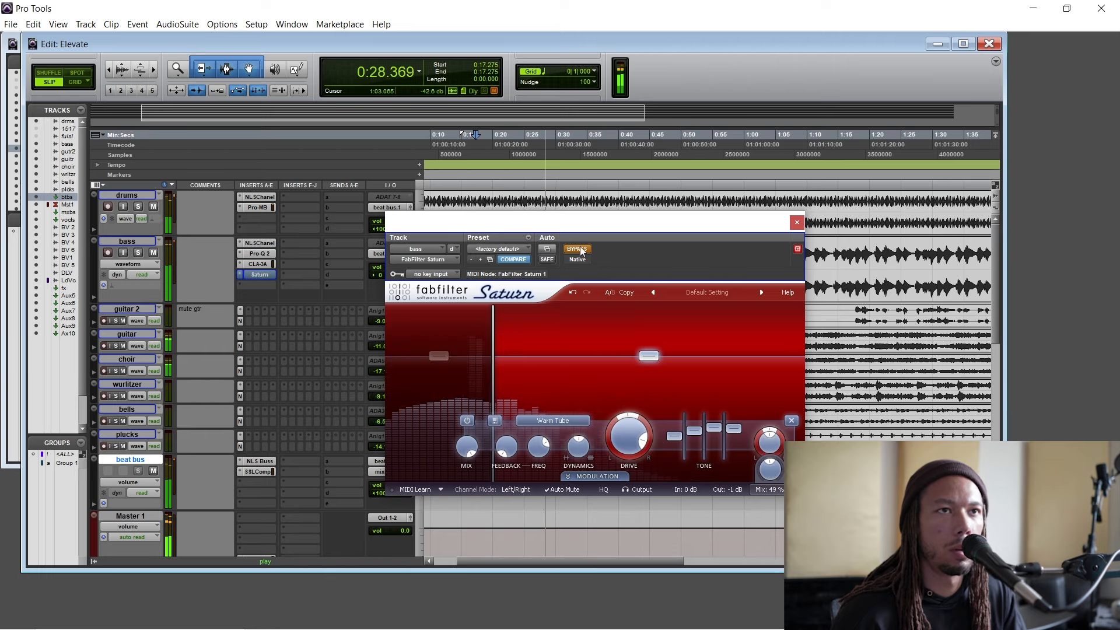
pyautogui.click(580, 250)
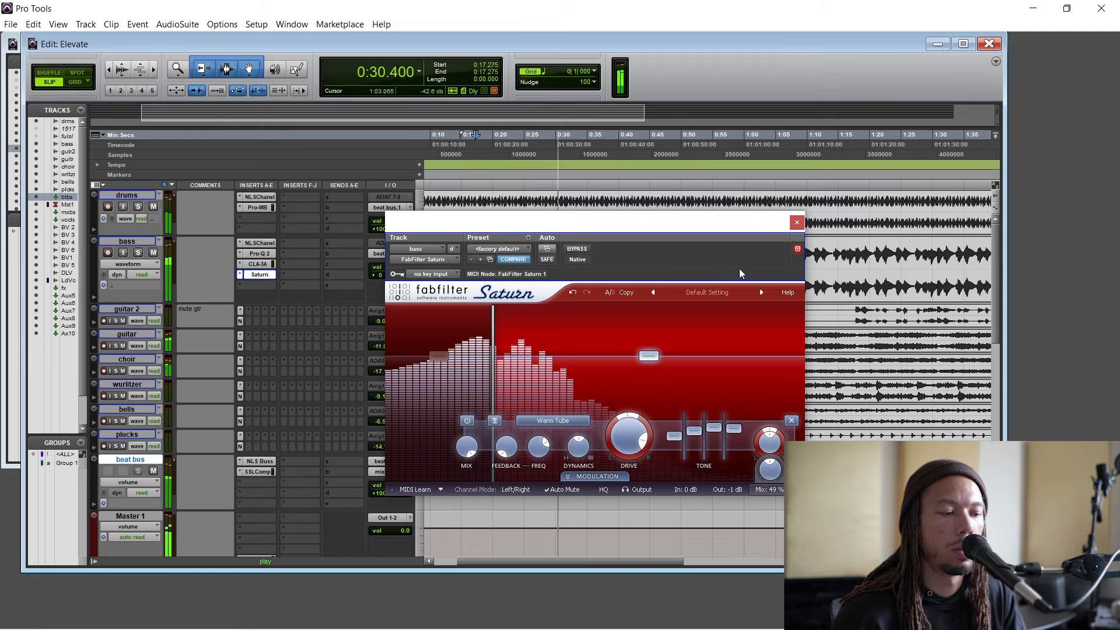
pyautogui.click(796, 223)
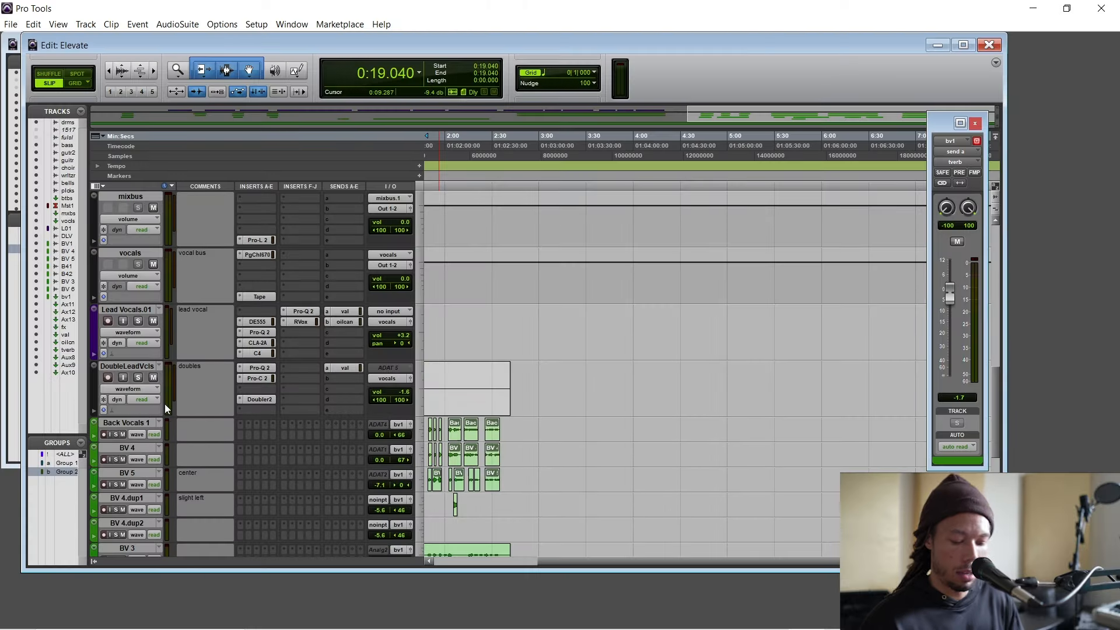
# Step: Start playback from the beginning of the session and color the DoubleLeadVcls track purple
pyautogui.scroll(2, 408, 376)
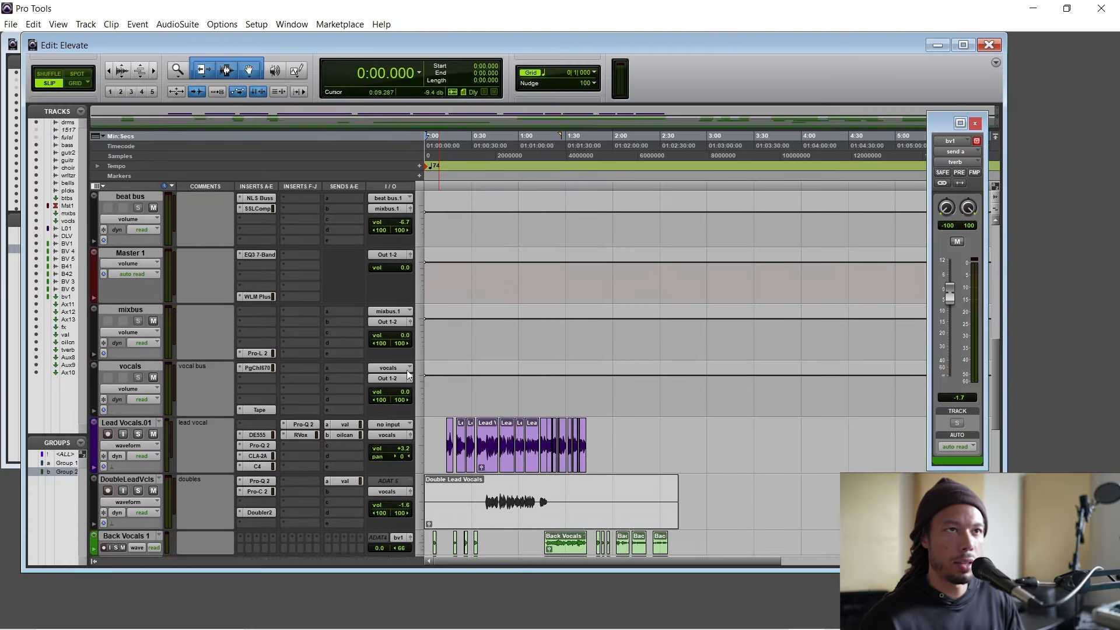
pyautogui.scroll(1, 410, 375)
pyautogui.scroll(-3, 443, 368)
pyautogui.press('space')
pyautogui.press('t')
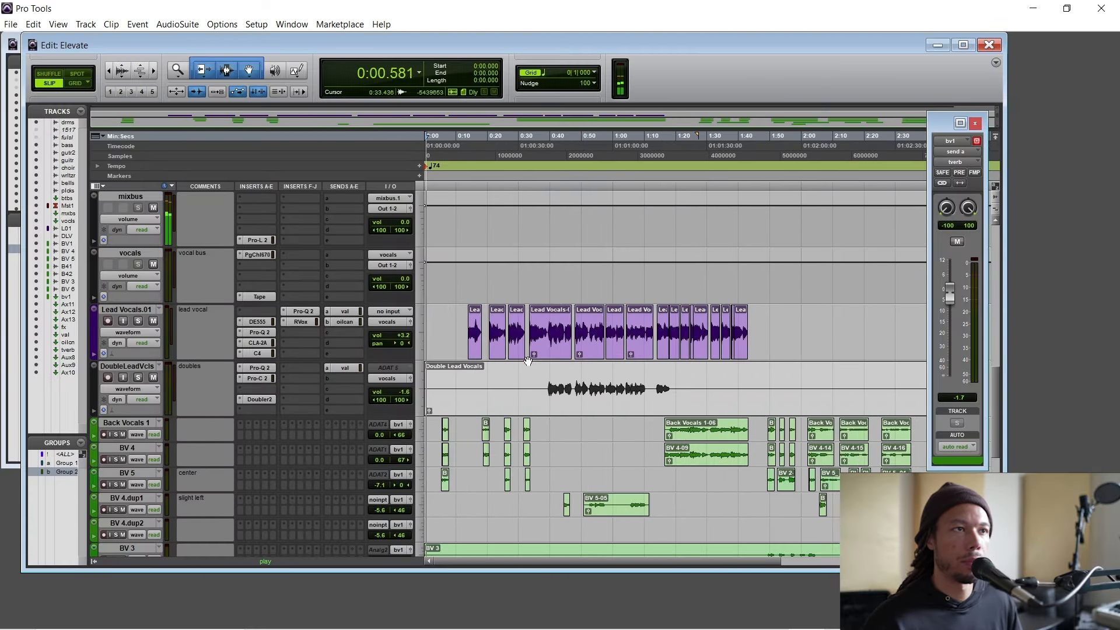
pyautogui.doubleClick(92, 383)
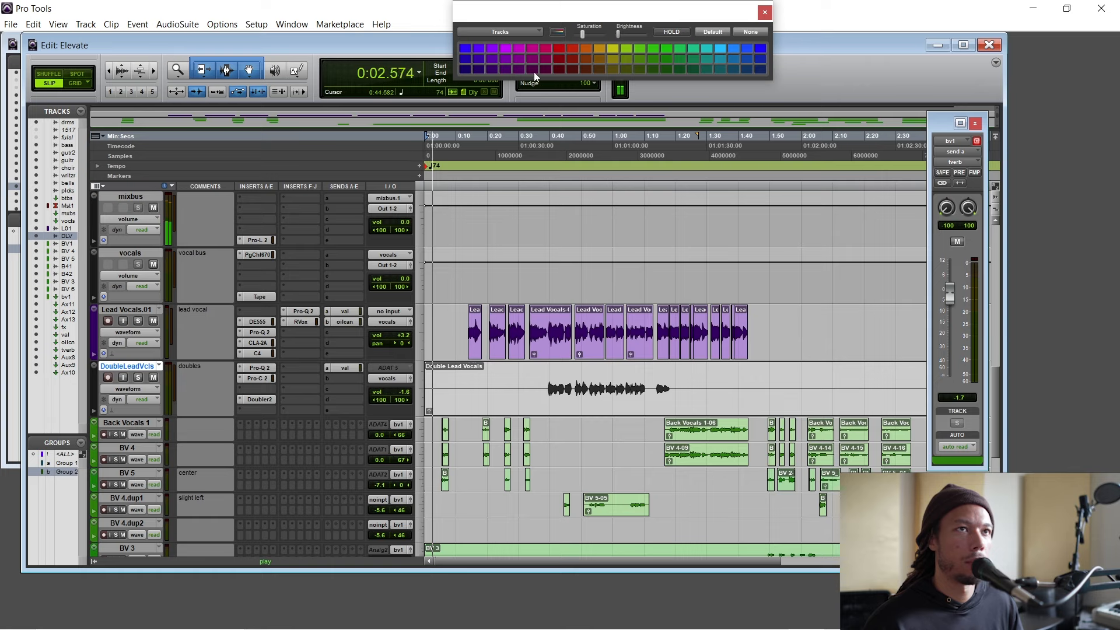
pyautogui.click(503, 47)
pyautogui.click(766, 13)
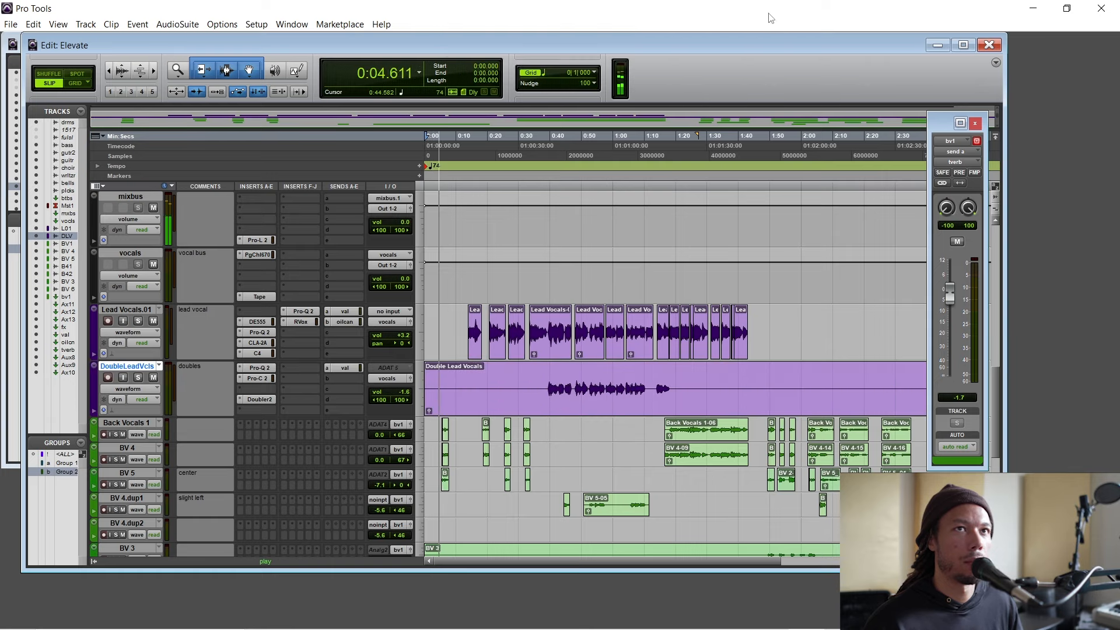
# Step: Stop playback and inspect the EQ3 7-Band insert on the Master 1 track
pyautogui.scroll(4, 264, 325)
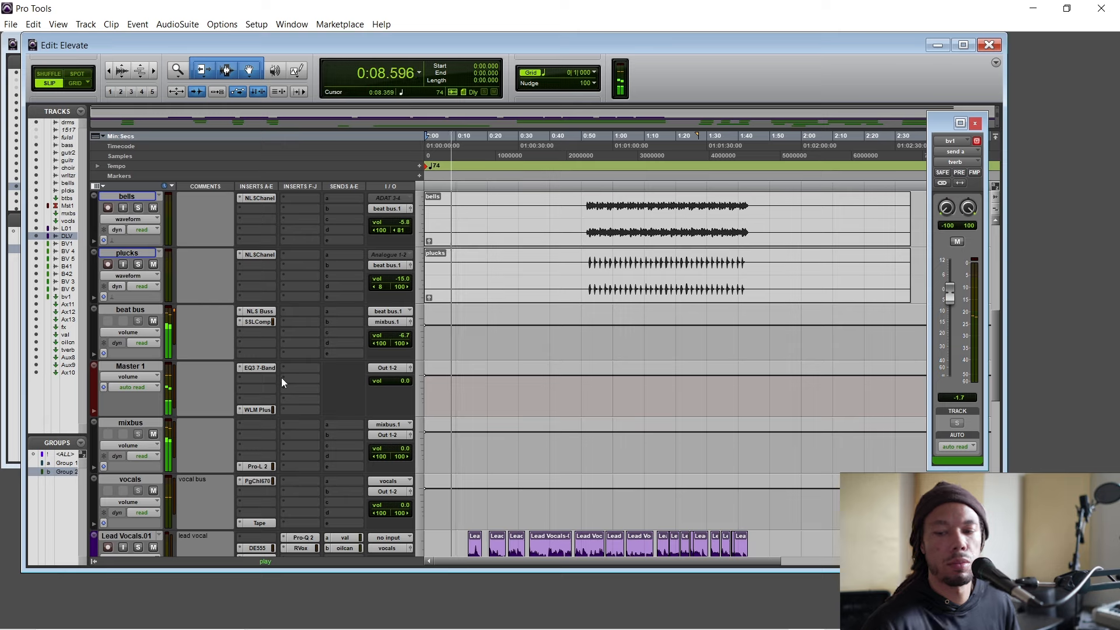
pyautogui.press('space')
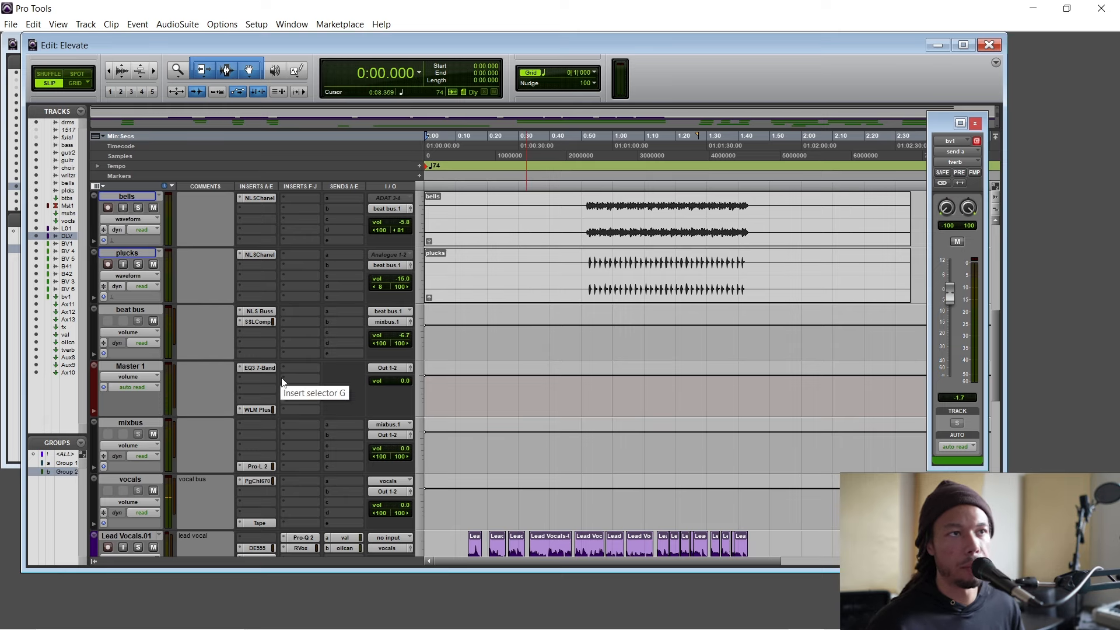
pyautogui.click(259, 368)
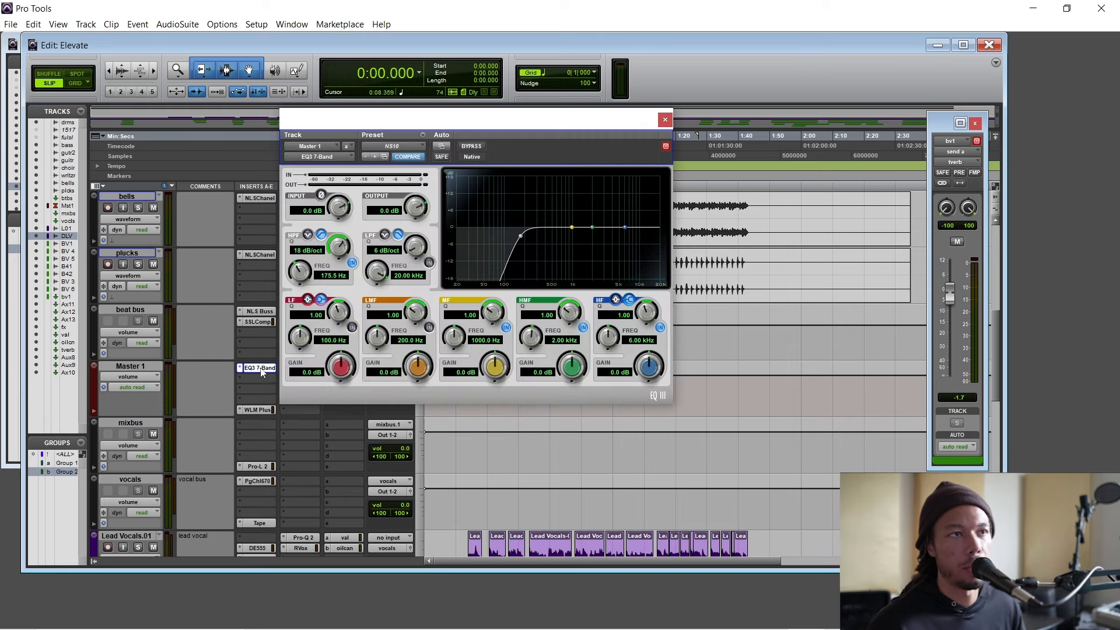
pyautogui.click(665, 119)
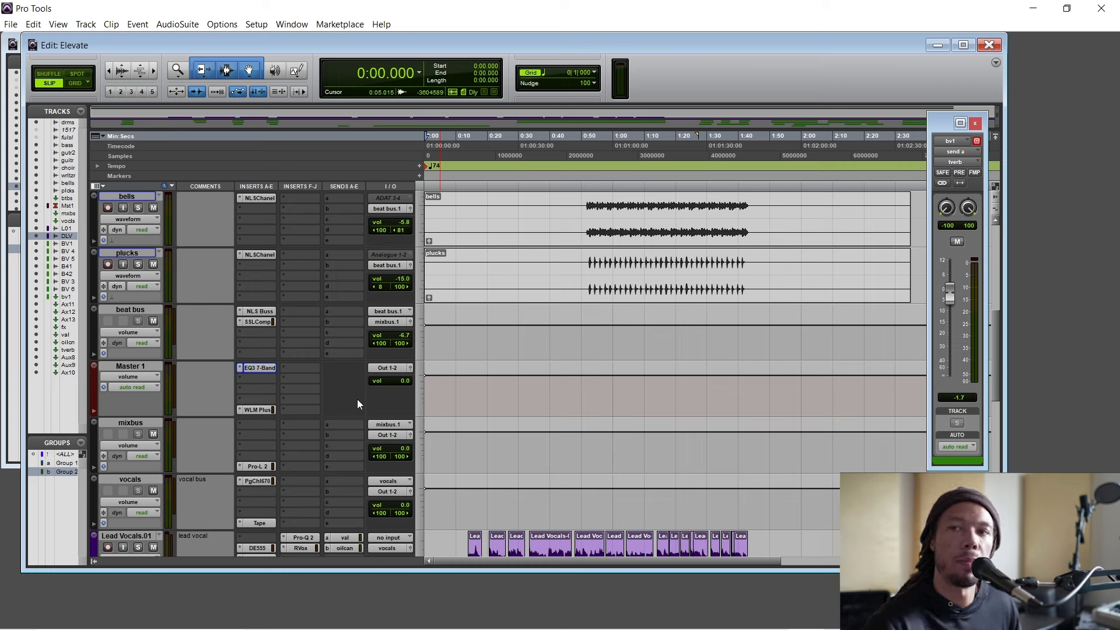
# Step: Play the song, switch to the Mix window and open the bass channel's Saturn insert with band 2 selected
pyautogui.press('space')
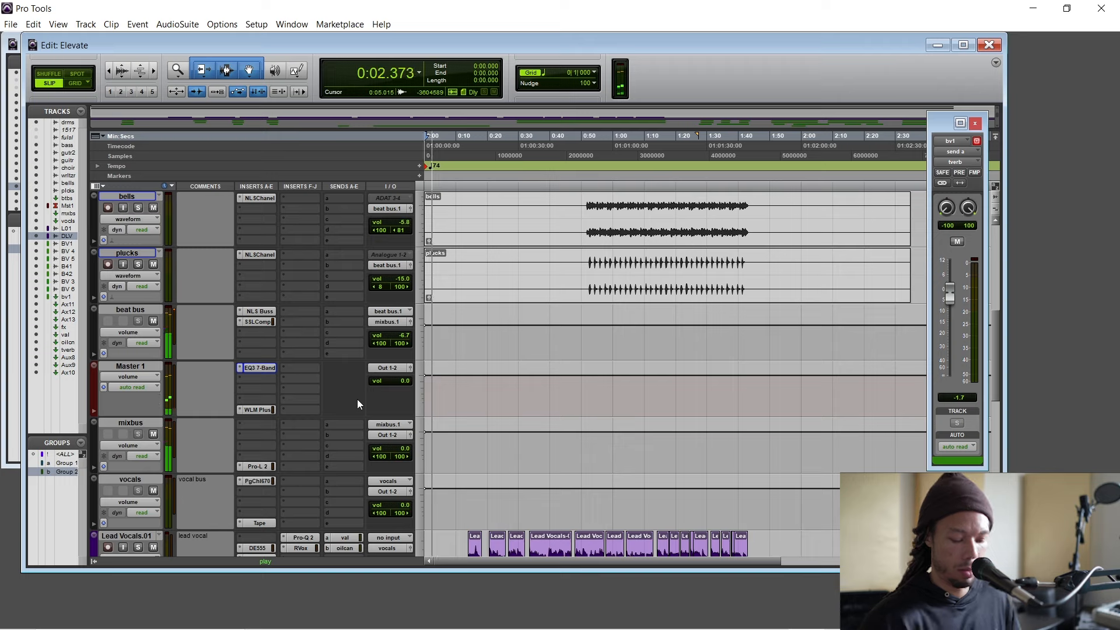
pyautogui.hotkey('ctrl', '=')
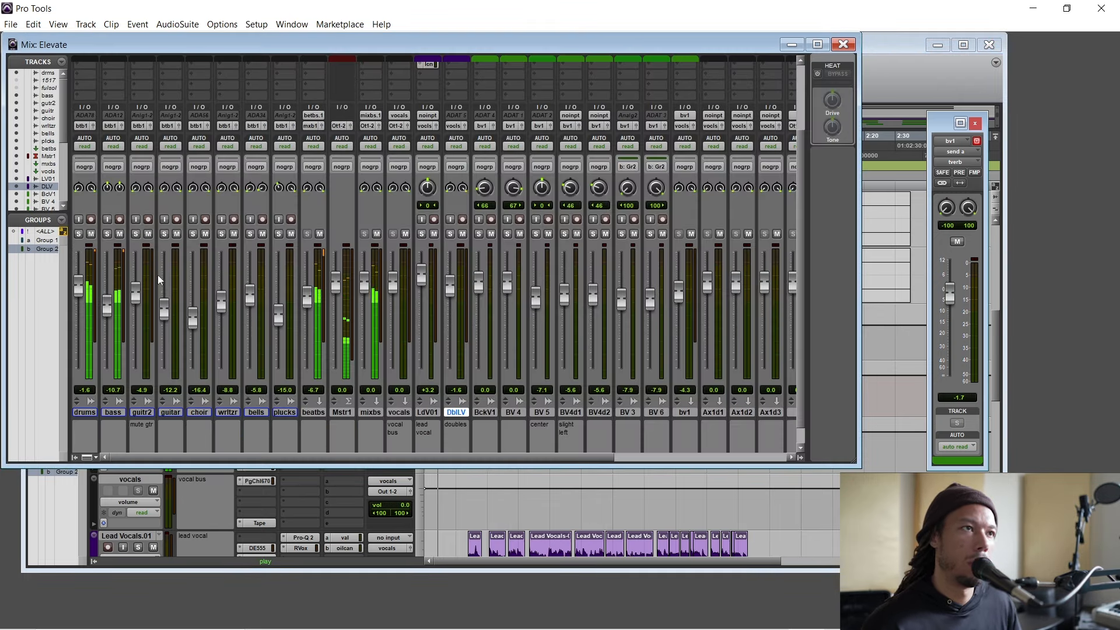
pyautogui.scroll(3, 121, 201)
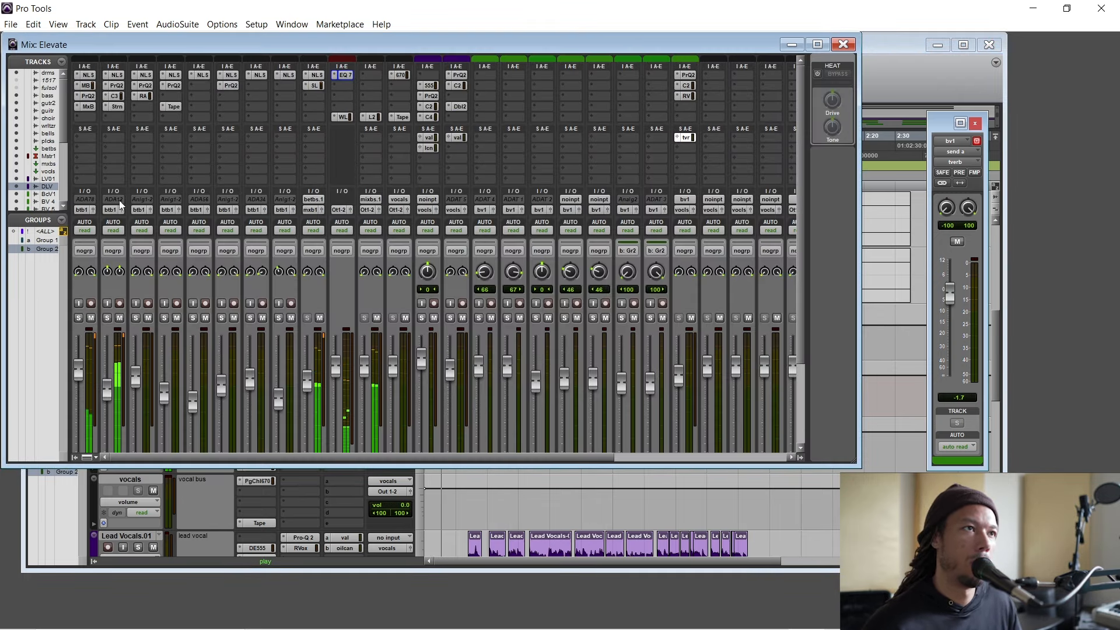
pyautogui.click(118, 106)
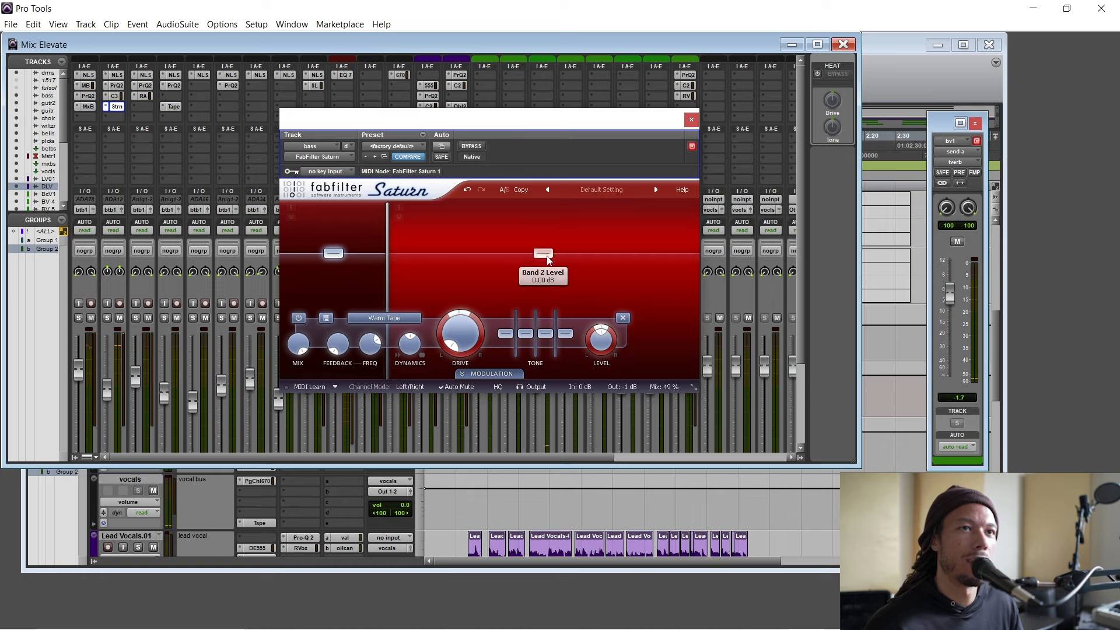
pyautogui.click(548, 257)
pyautogui.press('space')
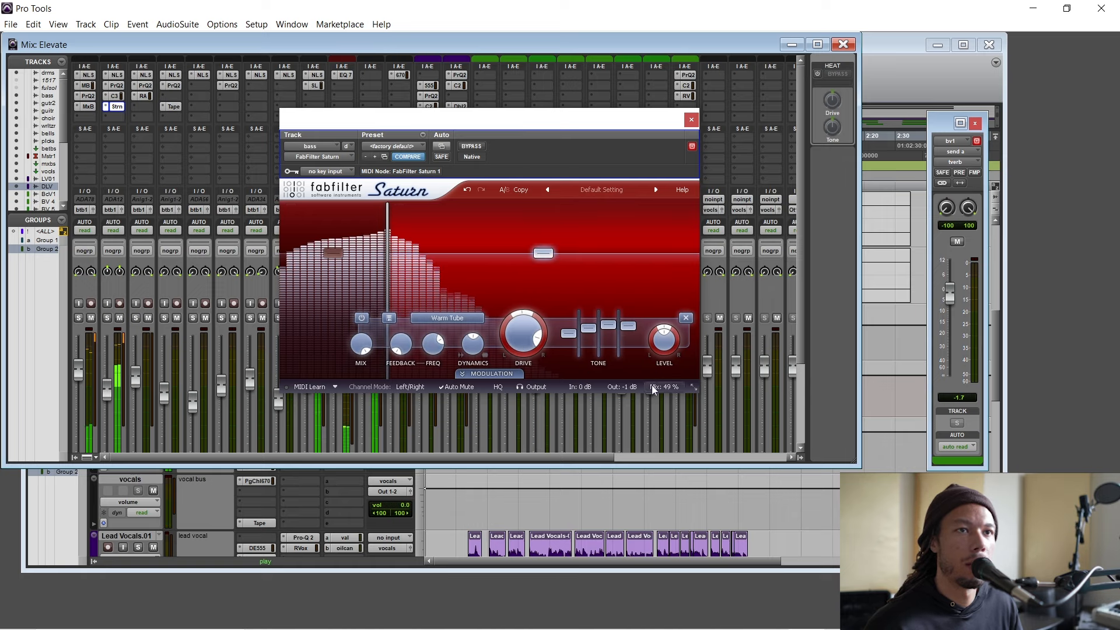
# Step: Toggle Saturn's bypass on and off to judge its effect on the bass in the mix, and close the plug-in
pyautogui.click(471, 146)
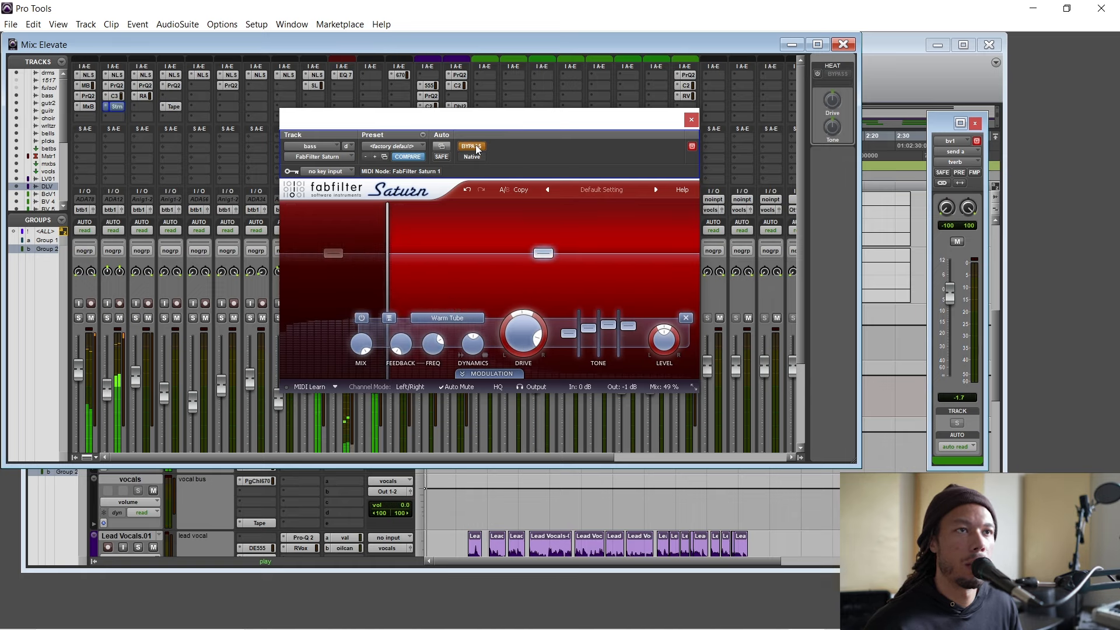
pyautogui.click(472, 147)
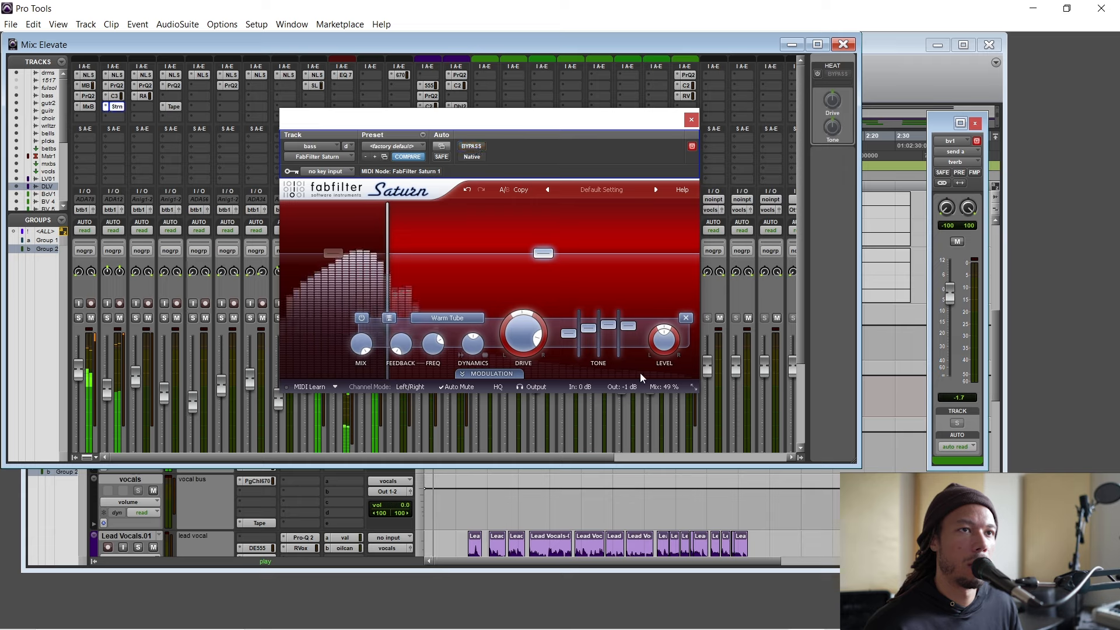
pyautogui.moveTo(658, 392)
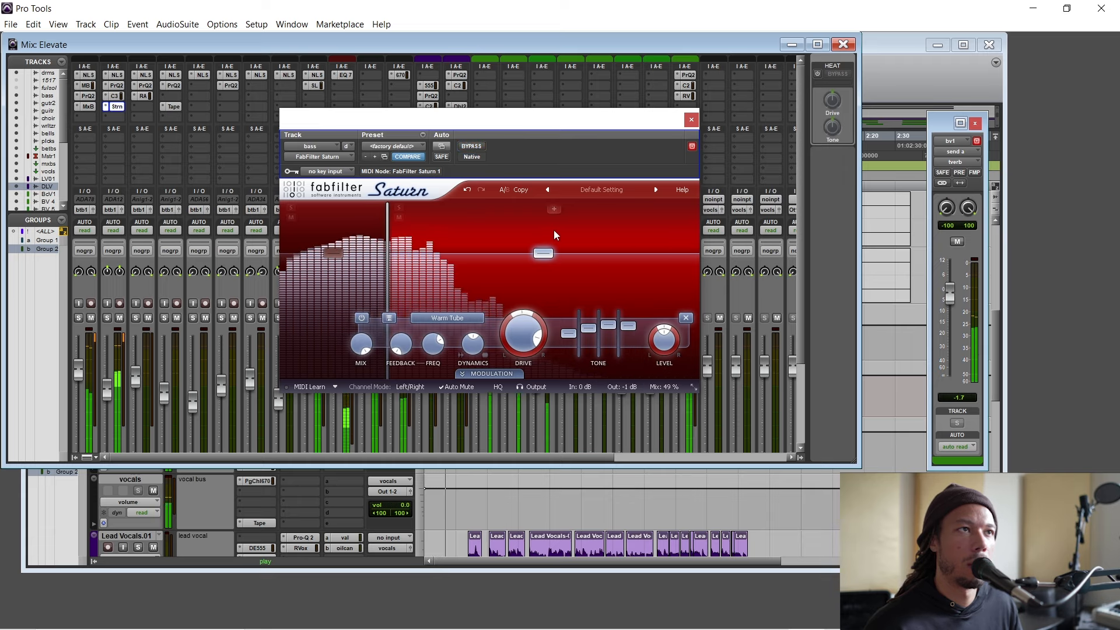
pyautogui.click(691, 119)
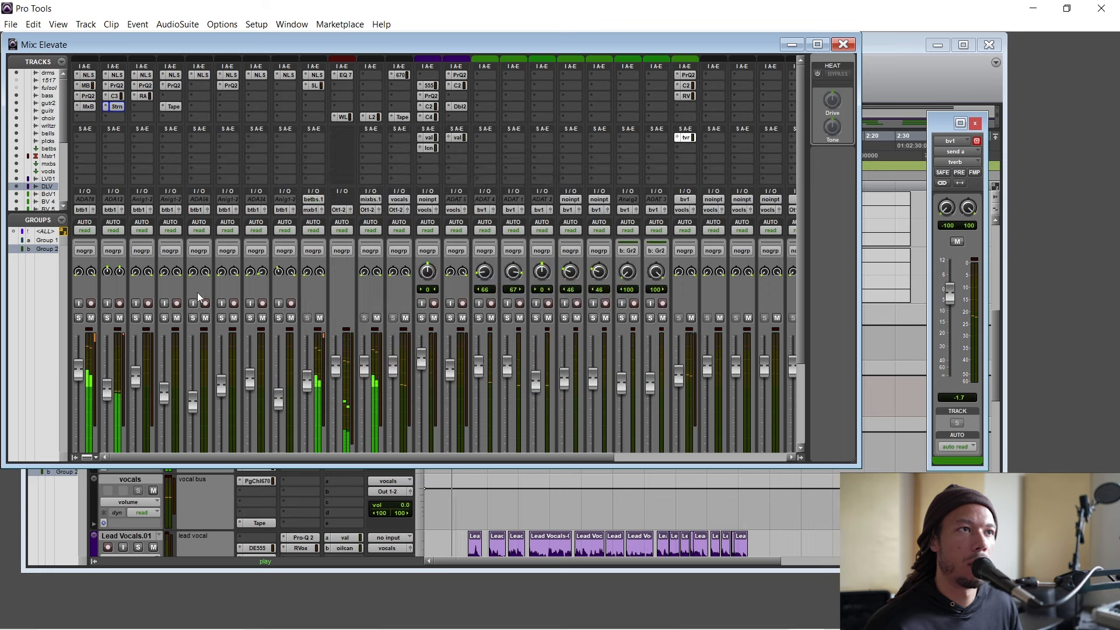
# Step: Select the bass channel in the mixer
pyautogui.scroll(-3, 214, 274)
pyautogui.click(113, 413)
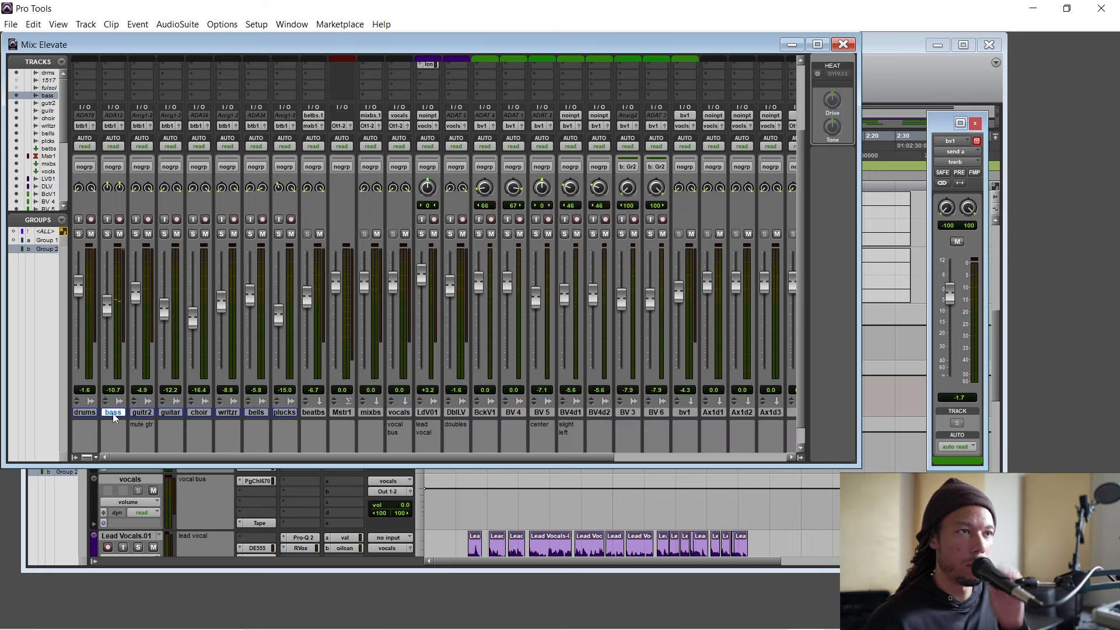
# Step: Create a stereo Aux Input track directly after the bass track
pyautogui.hotkey('ctrl', 'shift', 'n')
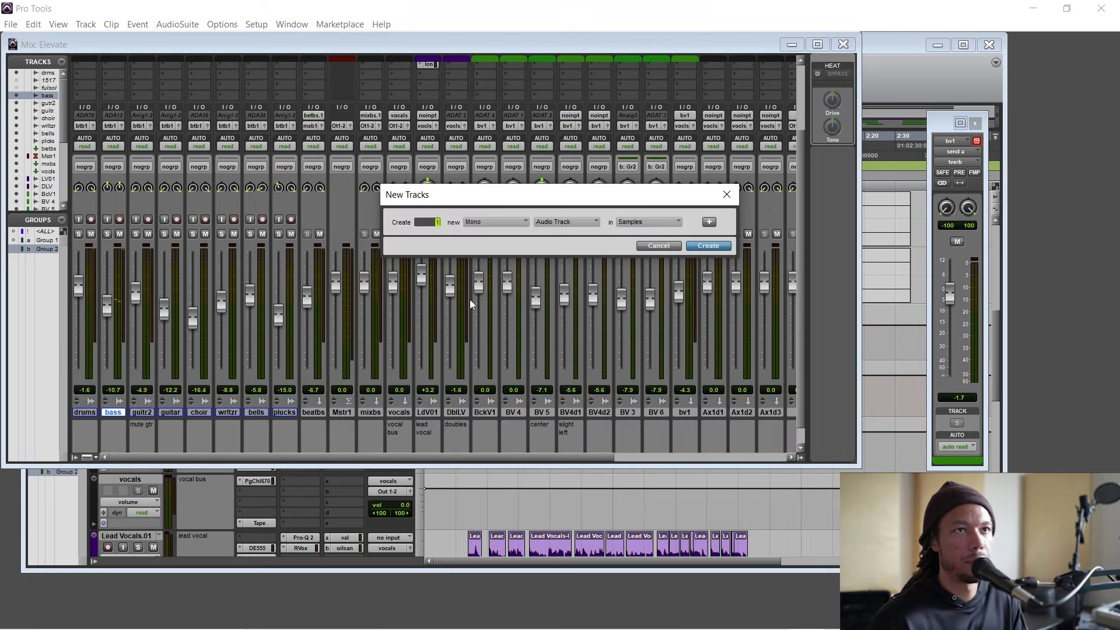
pyautogui.click(565, 222)
pyautogui.click(575, 243)
pyautogui.press('Return')
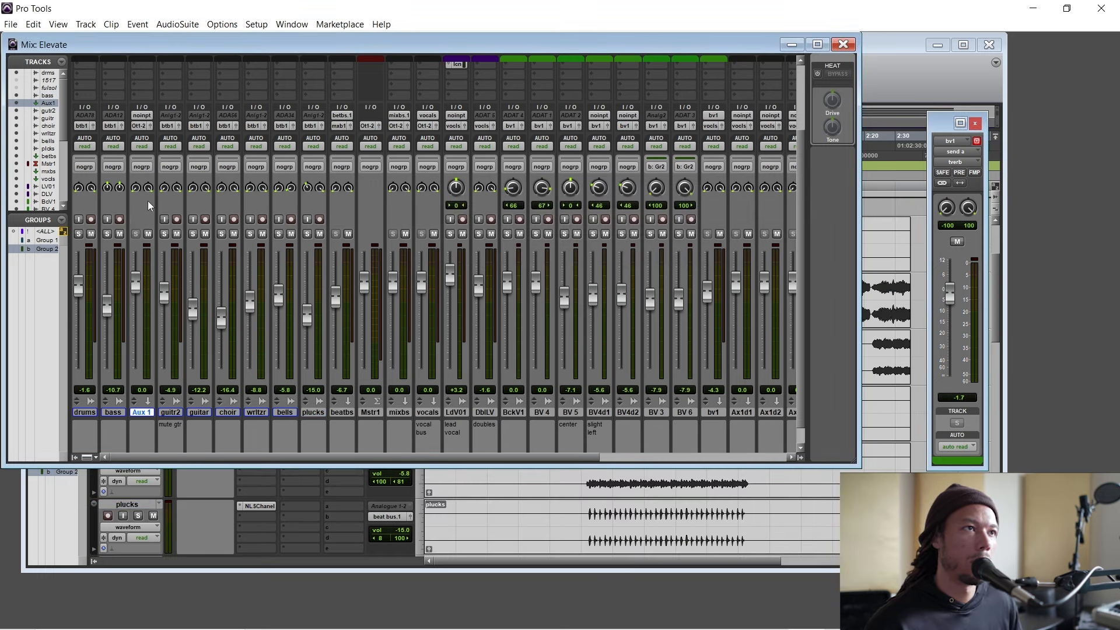
# Step: Route the new aux track's output to the beat bus and rename the track "bass dist"
pyautogui.click(144, 126)
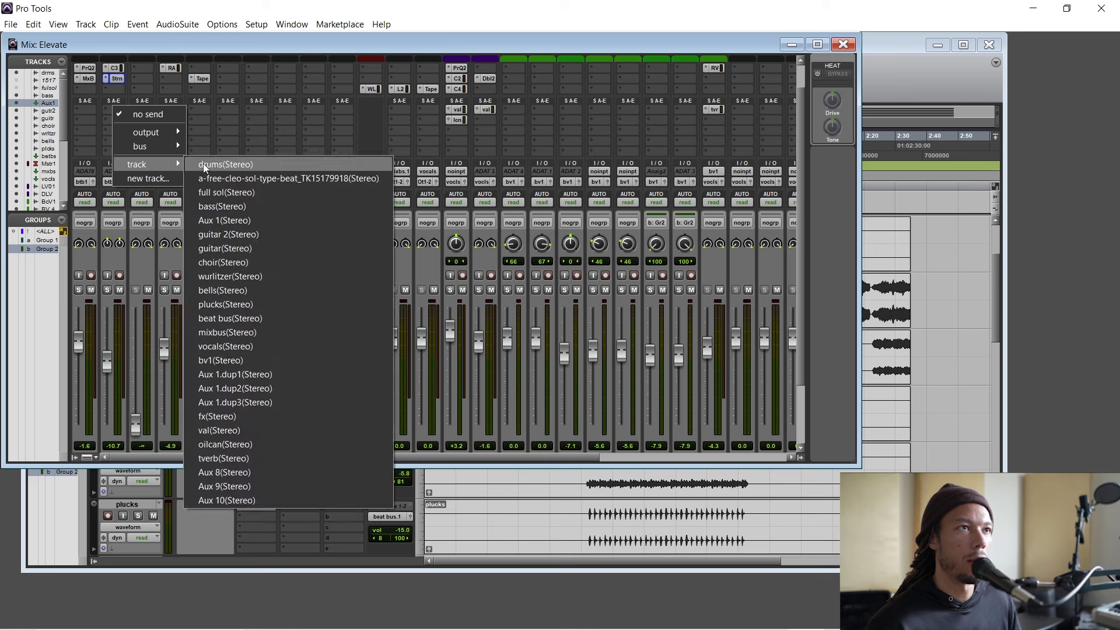
pyautogui.click(151, 257)
pyautogui.scroll(-2, 125, 373)
pyautogui.doubleClick(142, 440)
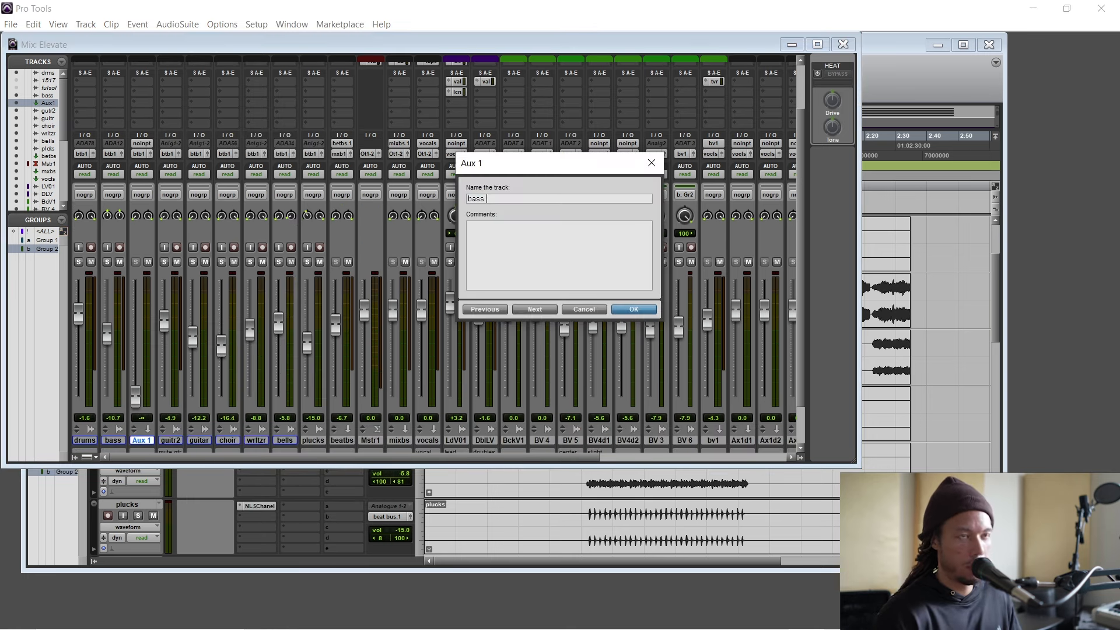
pyautogui.press('Return')
# Step: Add a send from the bass track to the bass dist track and close the send window
pyautogui.scroll(4, 79, 193)
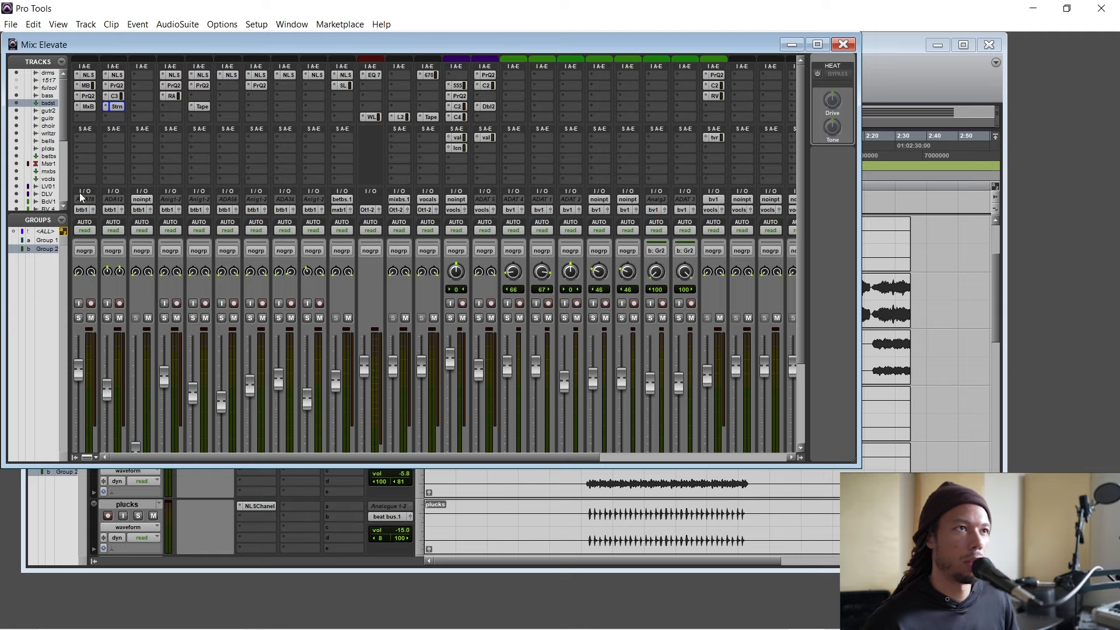
pyautogui.click(113, 138)
pyautogui.moveTo(146, 192)
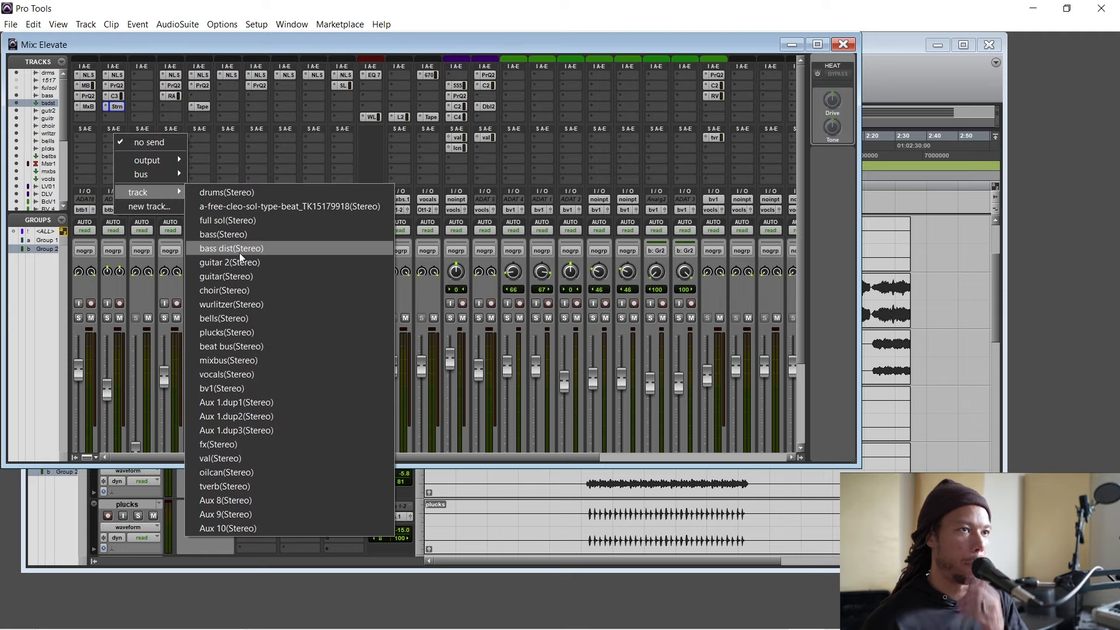
pyautogui.press('b')
pyautogui.press('Up')
pyautogui.press('Up')
pyautogui.press('Up')
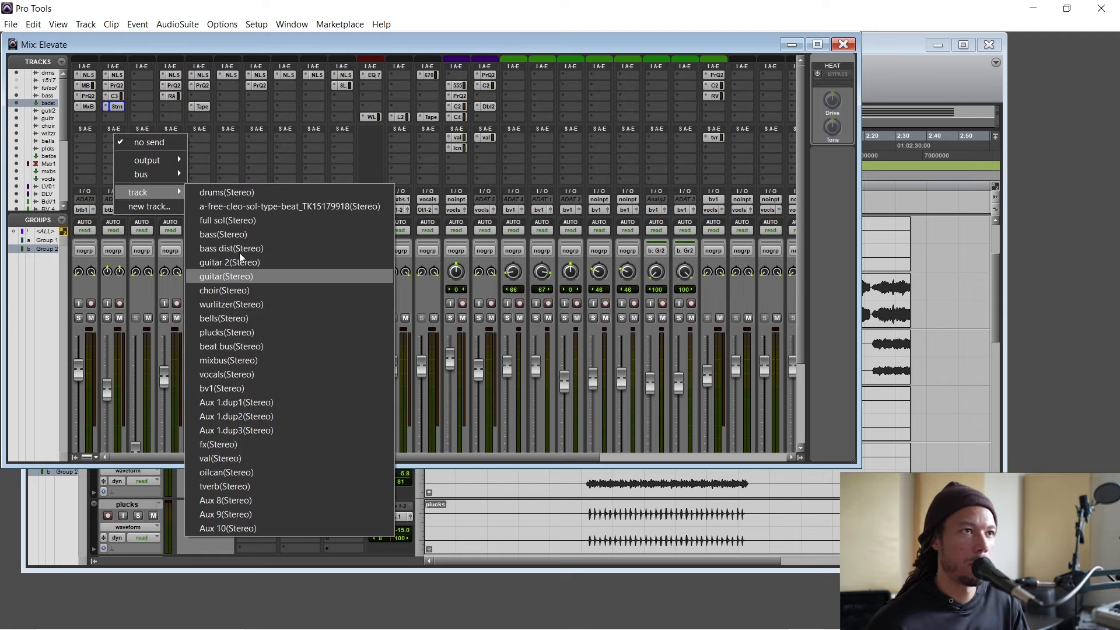
pyautogui.press('Up')
pyautogui.press('Up')
pyautogui.press('Return')
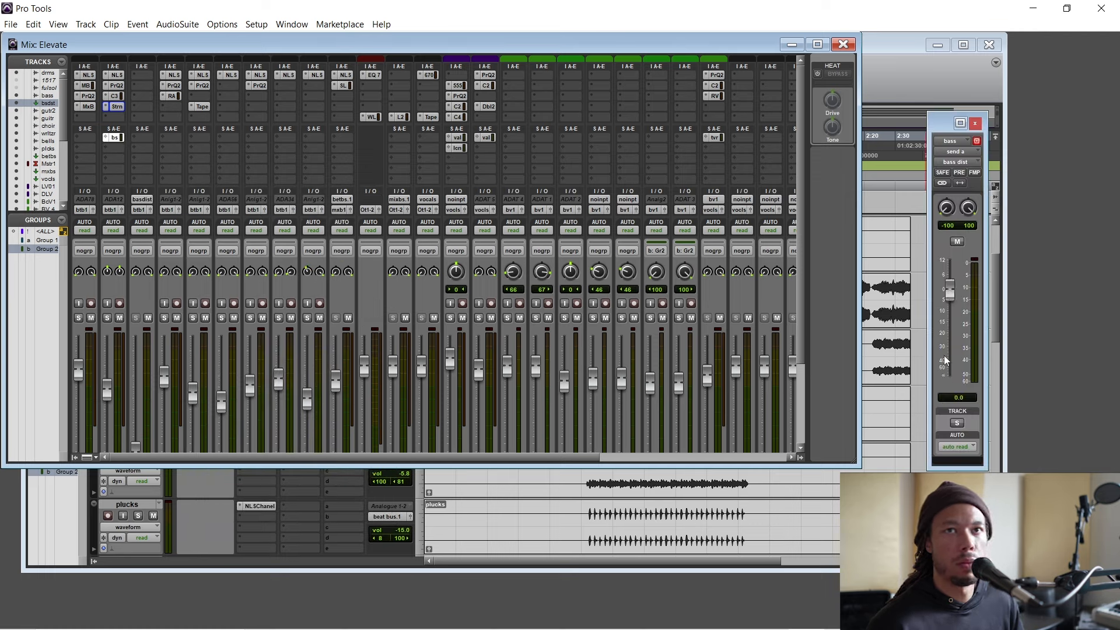
pyautogui.click(974, 124)
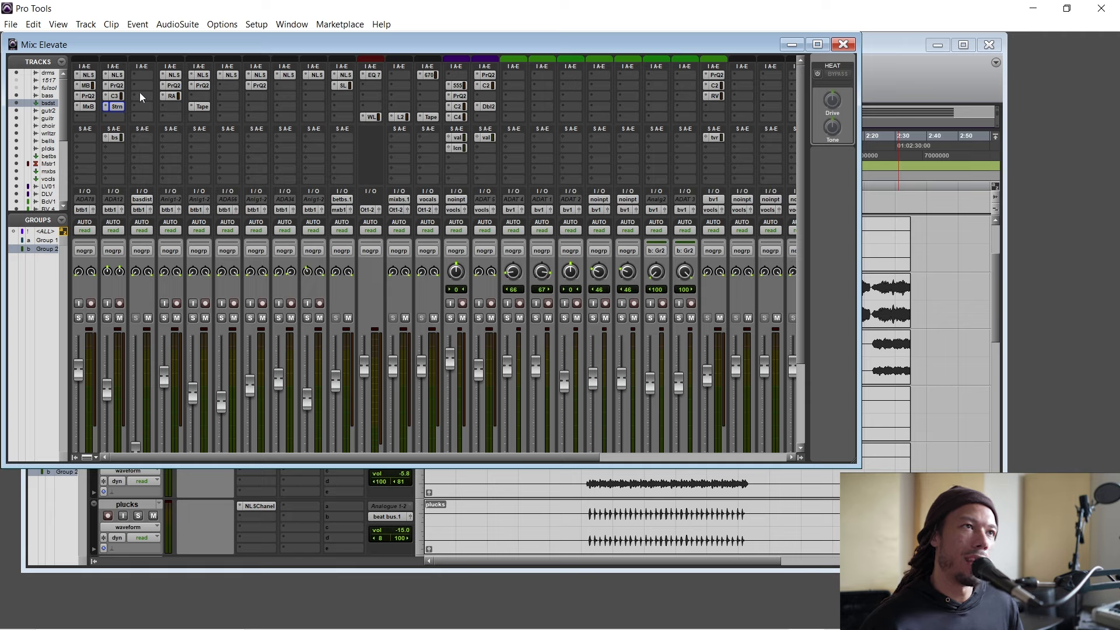
# Step: Solo the bass track and reset the bass dist fader to 0.0 dB
pyautogui.click(107, 318)
pyautogui.scroll(-1, 145, 386)
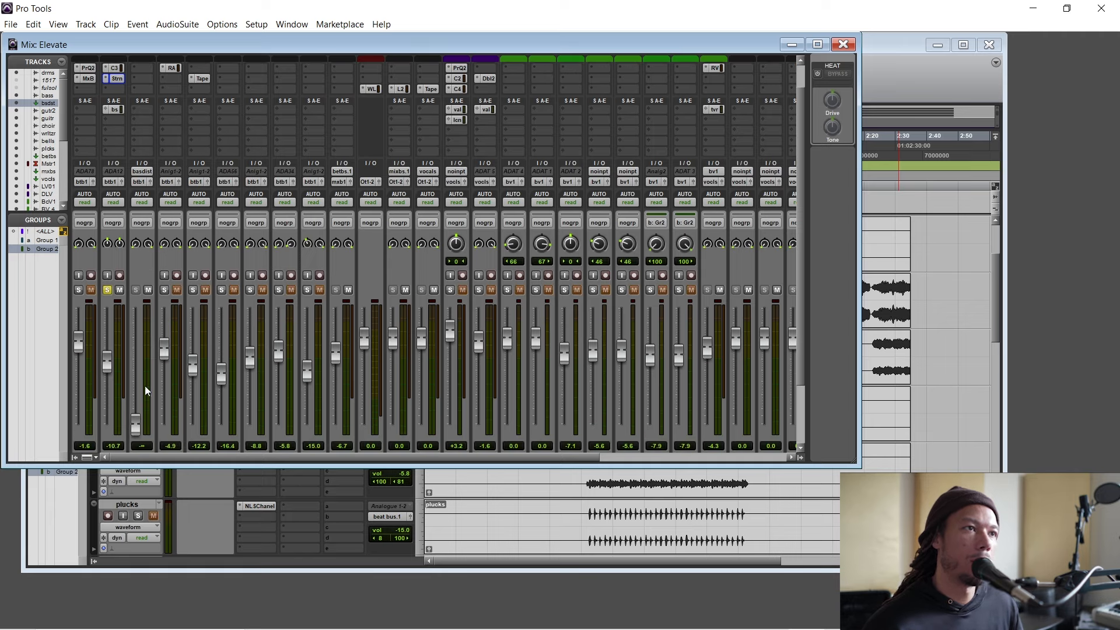
pyautogui.keyDown('alt'); pyautogui.click(137, 420); pyautogui.keyUp('alt')
# Step: Set the bass track's send to pre-fader and, during playback, swap the bass track's solo for a mute
pyautogui.click(117, 111)
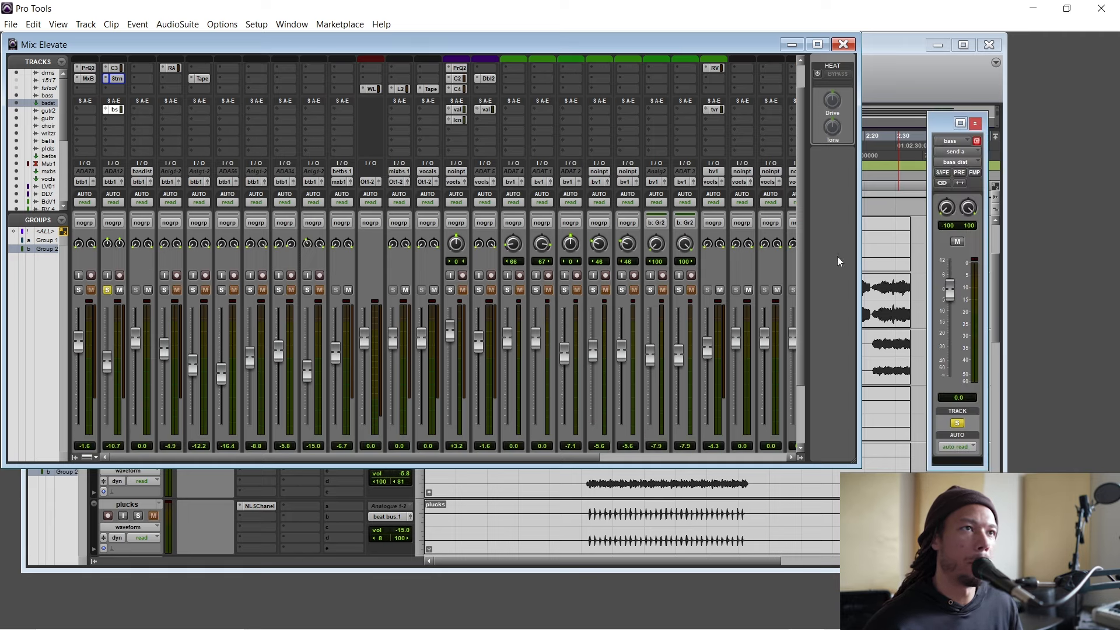
pyautogui.scroll(1, 128, 193)
pyautogui.press('space')
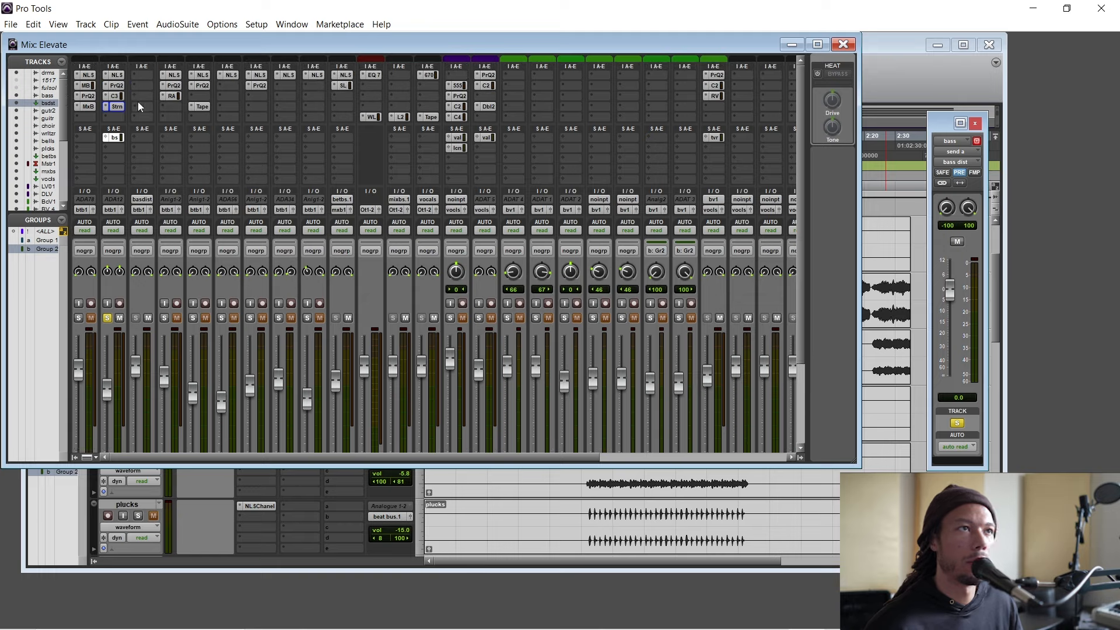
pyautogui.click(108, 317)
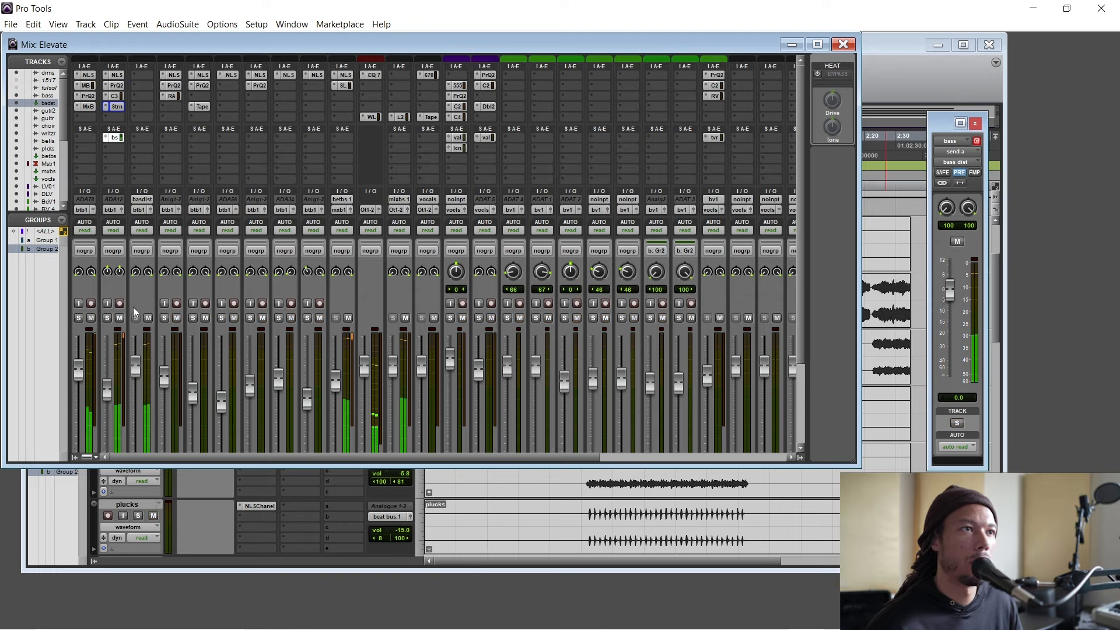
pyautogui.click(120, 317)
pyautogui.click(141, 86)
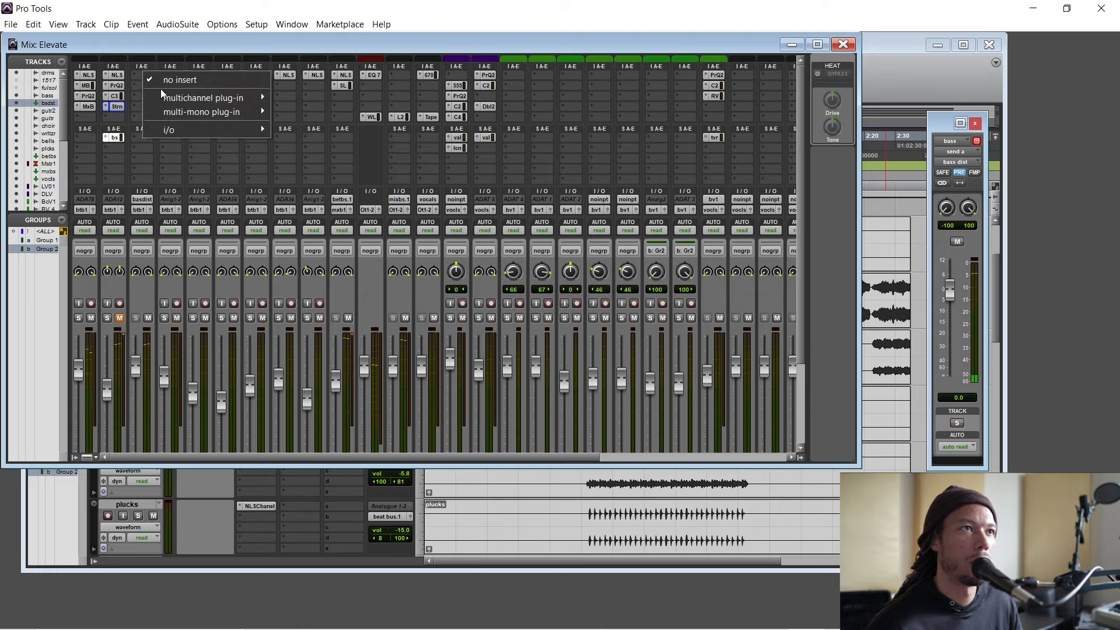
pyautogui.moveTo(188, 99)
pyautogui.moveTo(297, 97)
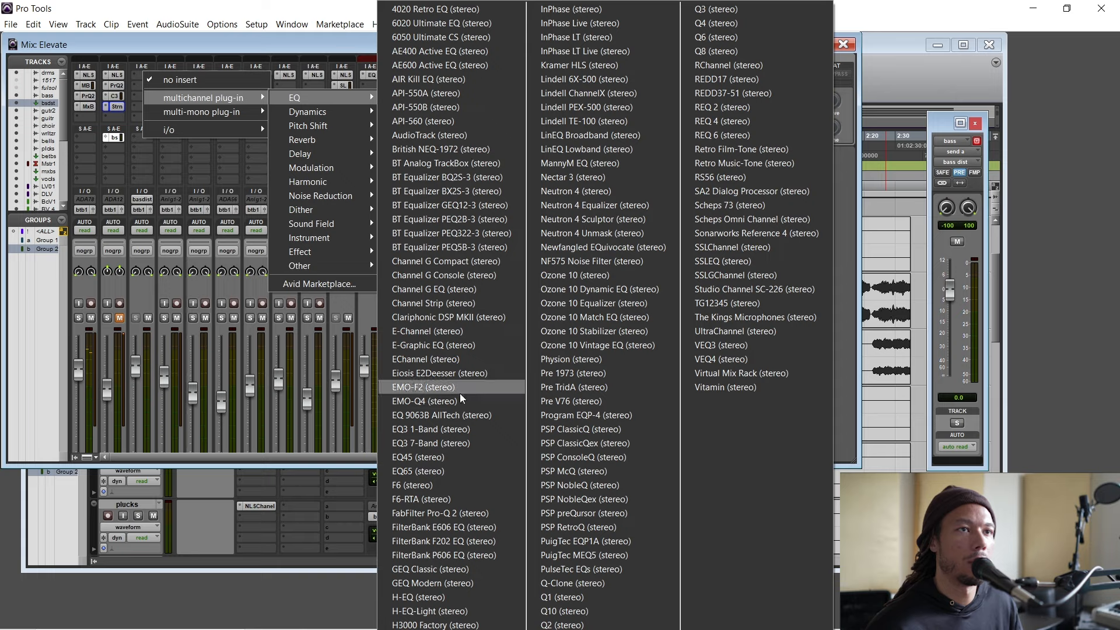
pyautogui.click(466, 455)
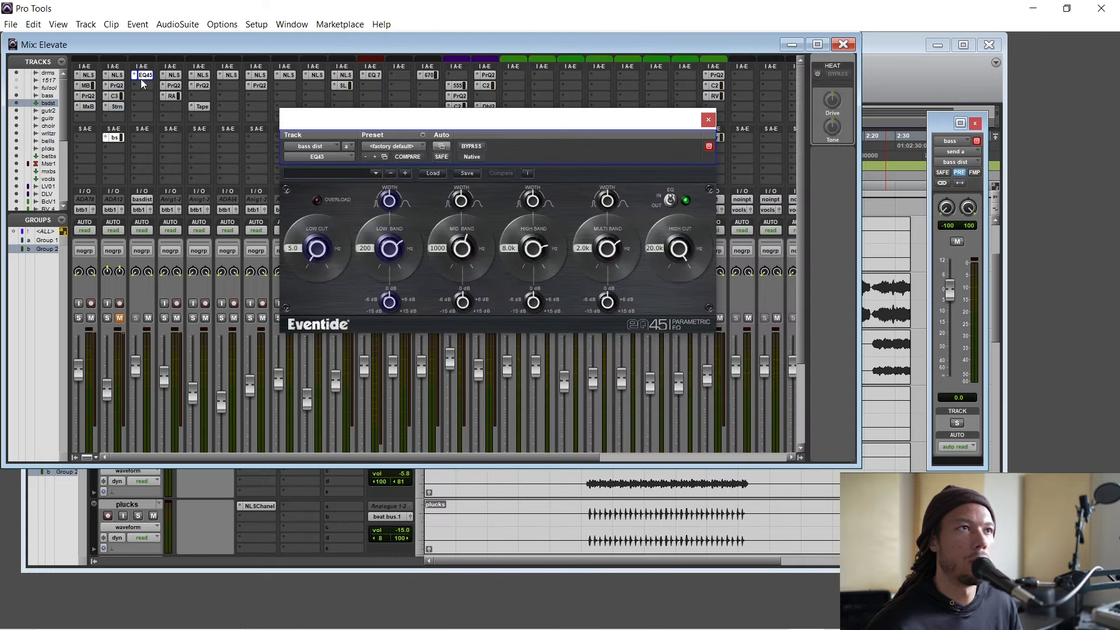
# Step: Put the stereo EQ3 7-Band in the first insert slot of the bass dist track, replacing the EQ45
pyautogui.click(141, 78)
pyautogui.moveTo(218, 95)
pyautogui.moveTo(305, 96)
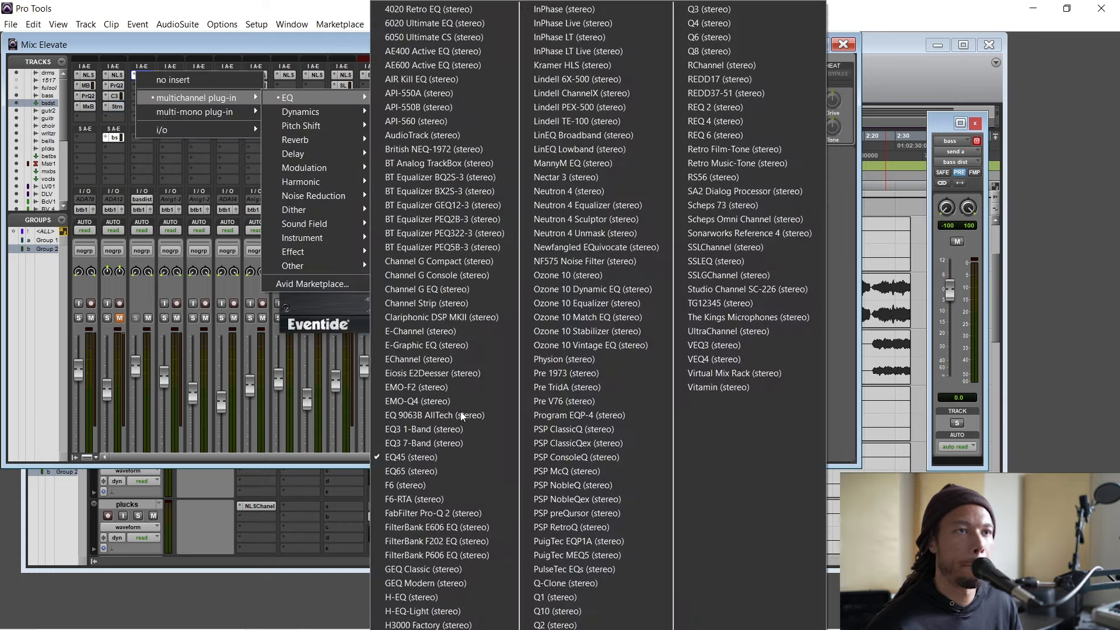
pyautogui.click(446, 443)
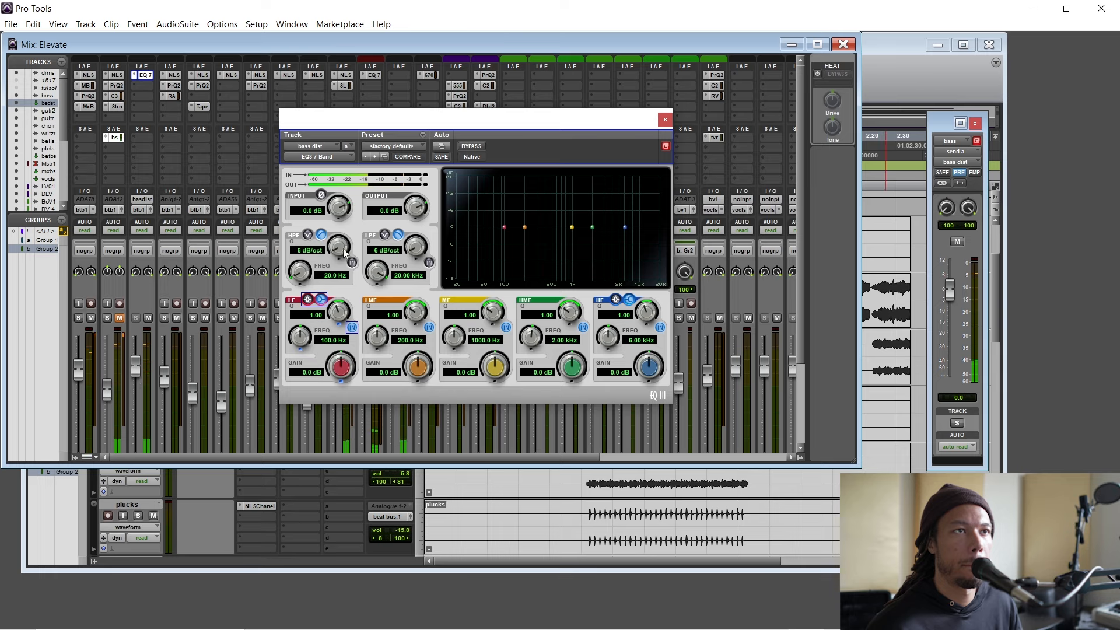
# Step: Set the bass dist EQ's high-pass filter to 18 dB/oct at about 438 Hz while listening, and close the plug-in
pyautogui.moveTo(344, 250); pyautogui.dragTo(348, 204)
pyautogui.moveTo(301, 271); pyautogui.dragTo(314, 211)
pyautogui.press('space')
pyautogui.moveTo(299, 281); pyautogui.dragTo(303, 284)
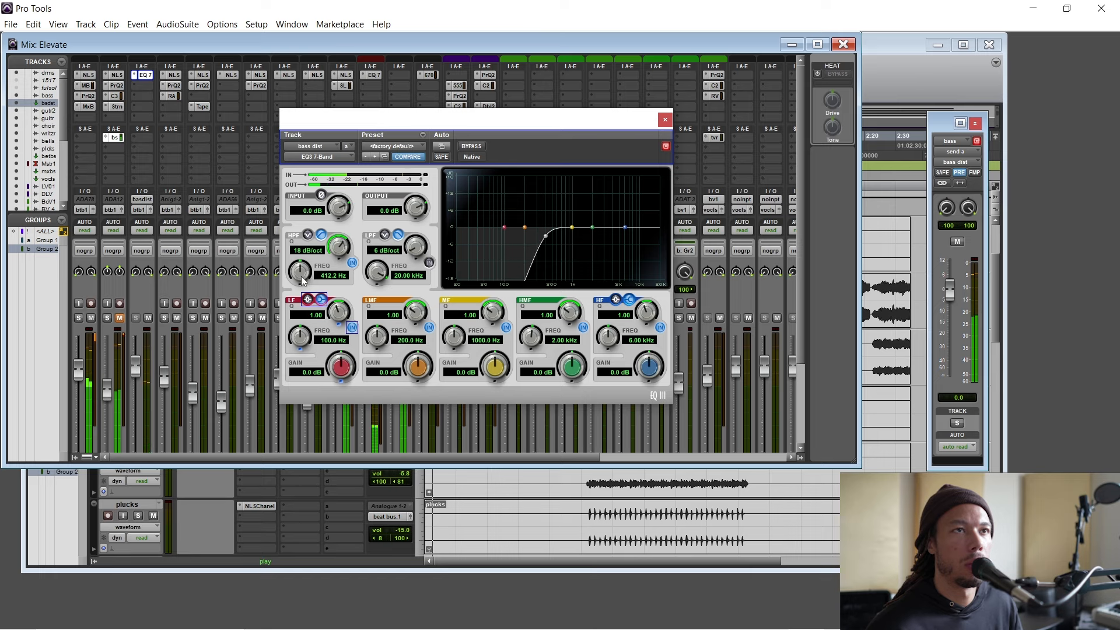
pyautogui.moveTo(302, 280); pyautogui.dragTo(302, 280)
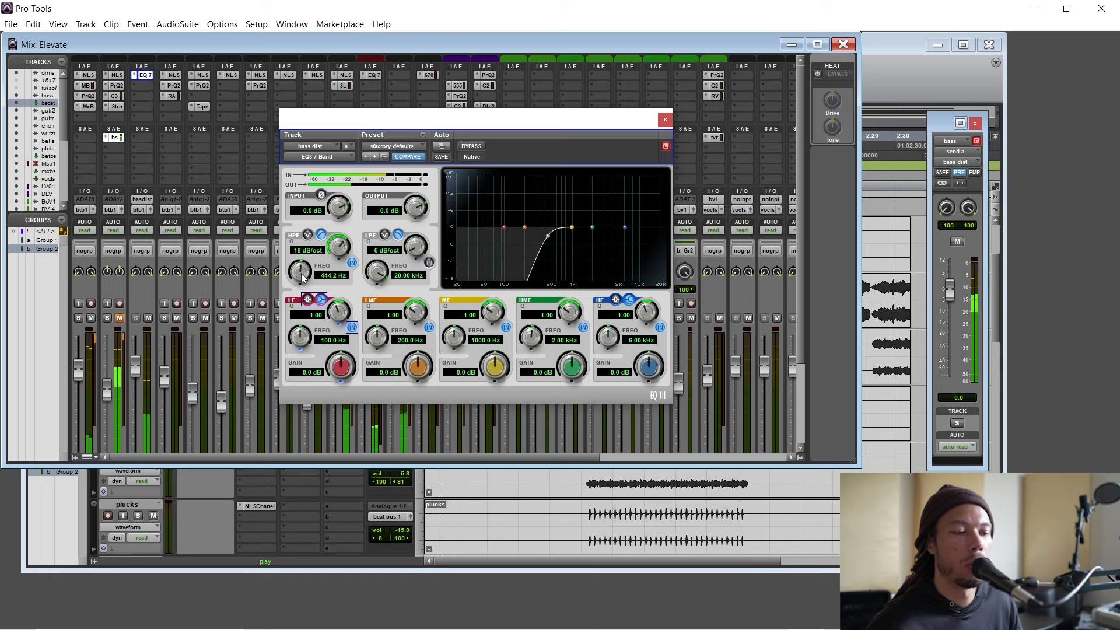
pyautogui.click(665, 120)
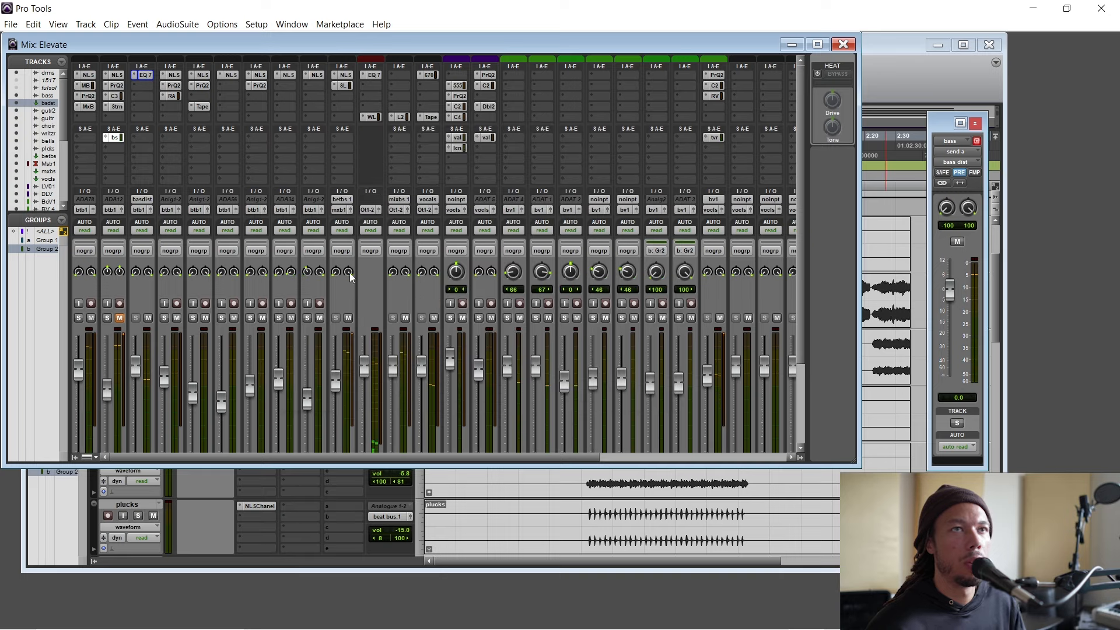
# Step: Insert Blue Cat's PatchWork in the second insert slot of the bass dist track
pyautogui.click(145, 85)
pyautogui.moveTo(215, 105)
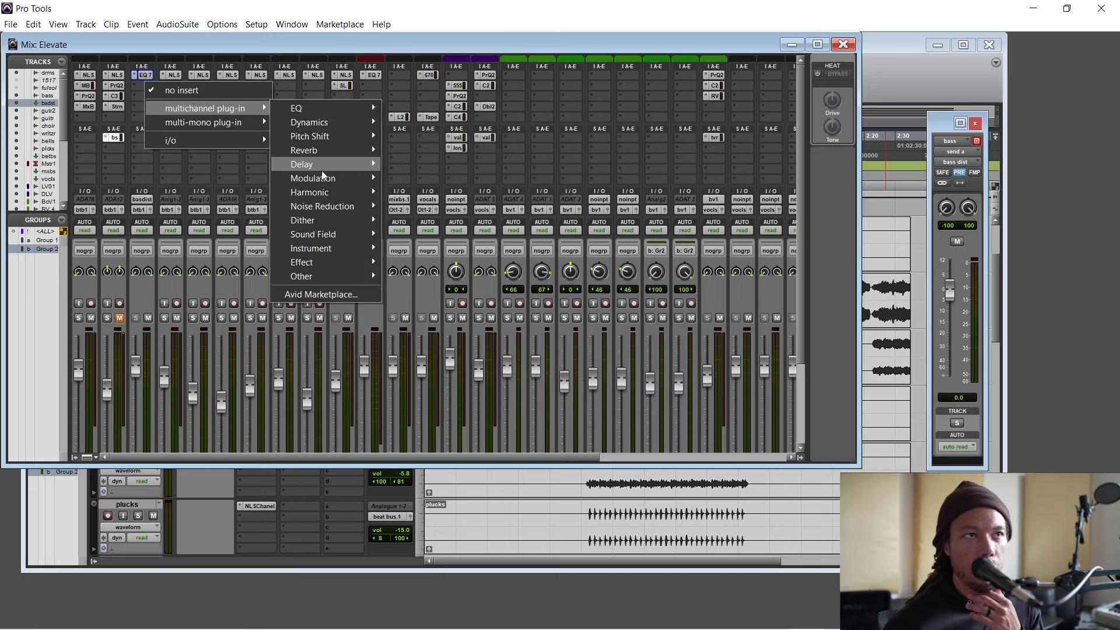
pyautogui.moveTo(328, 191)
pyautogui.moveTo(315, 276)
pyautogui.click(425, 290)
# Step: Load the Decapitator VST from the SoundToys folder into PatchWork's Pre section
pyautogui.click(352, 256)
pyautogui.click(393, 280)
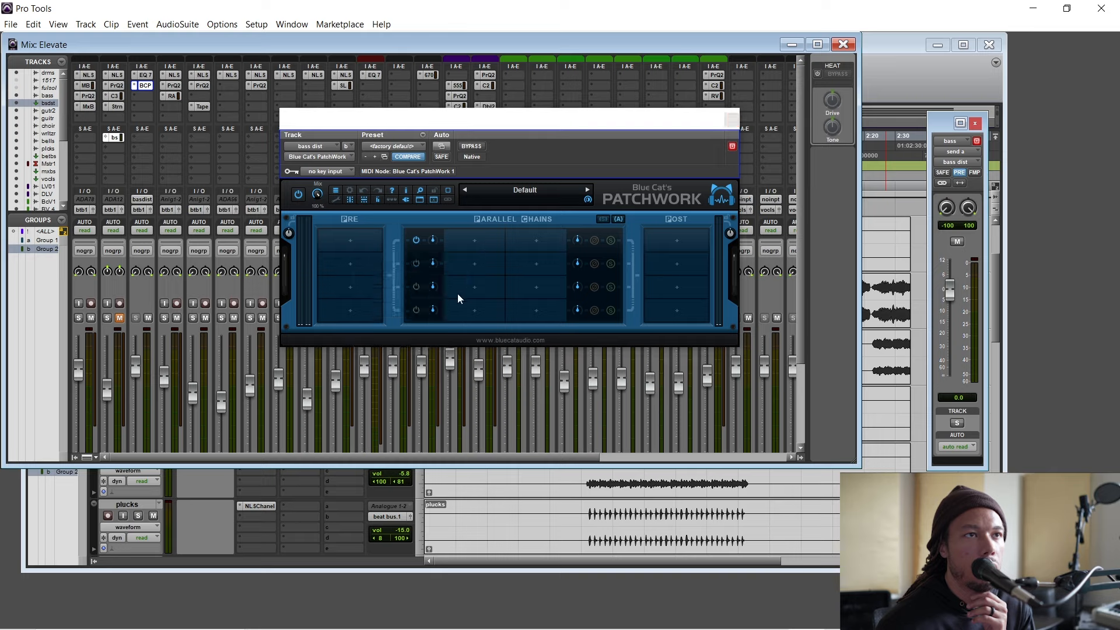
pyautogui.scroll(-1, 466, 293)
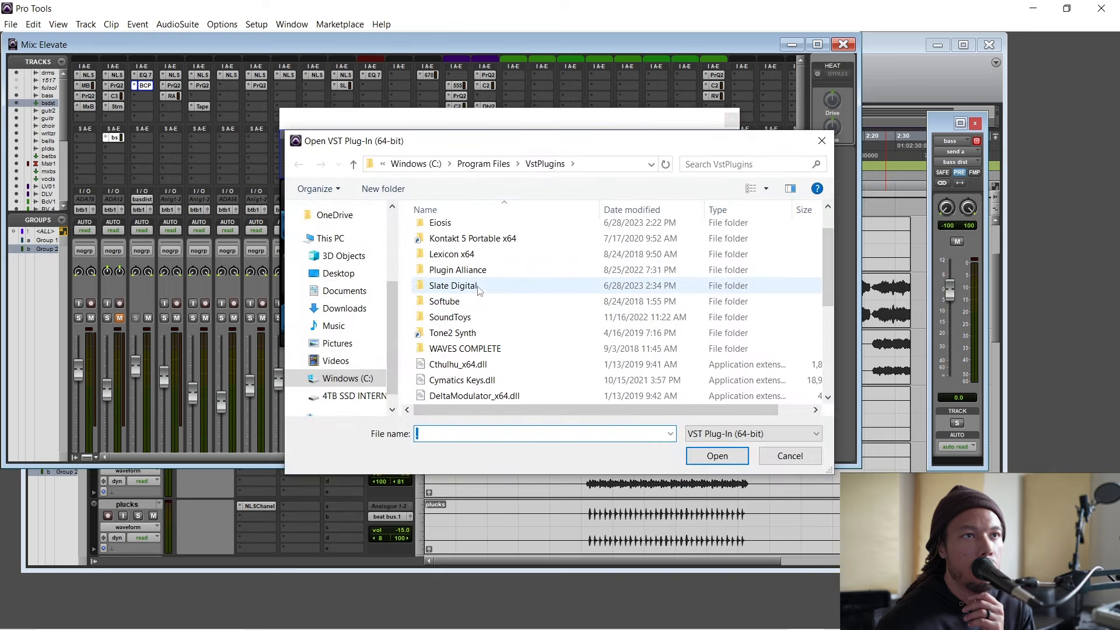
pyautogui.doubleClick(483, 317)
pyautogui.doubleClick(457, 223)
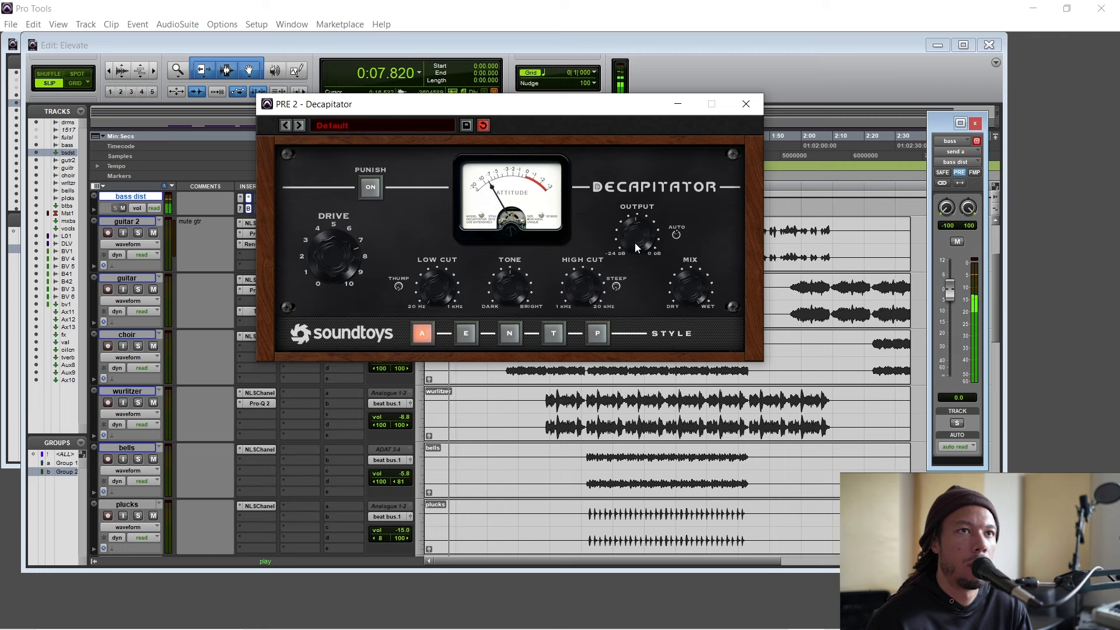
# Step: Audition Decapitator's E, N and T styles on the bass dist signal and leave it on style P
pyautogui.click(465, 333)
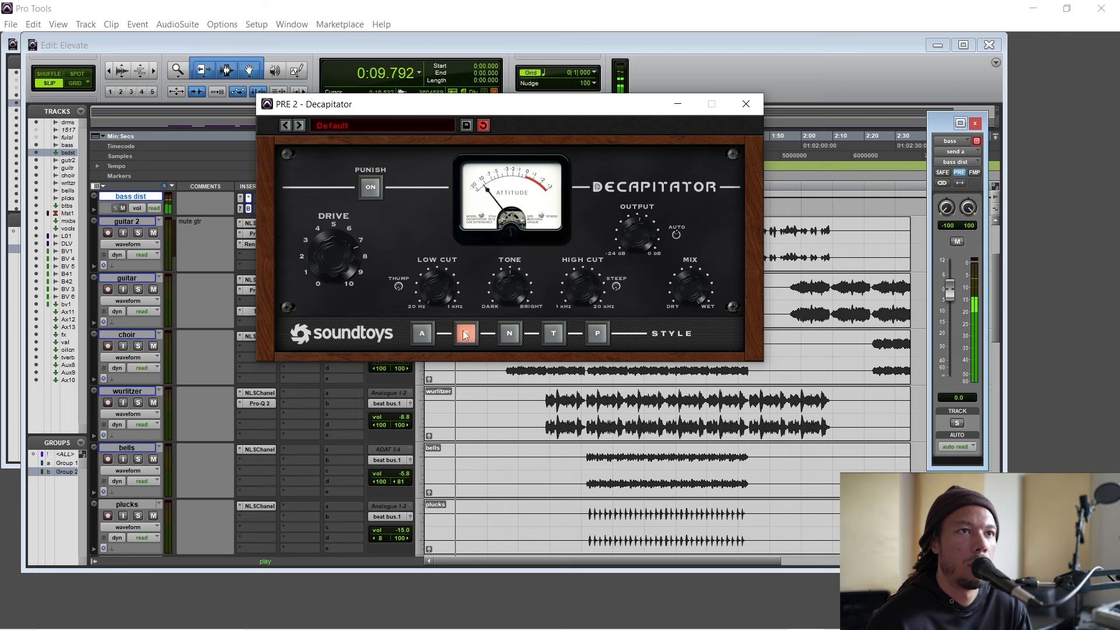
pyautogui.click(510, 334)
pyautogui.click(554, 335)
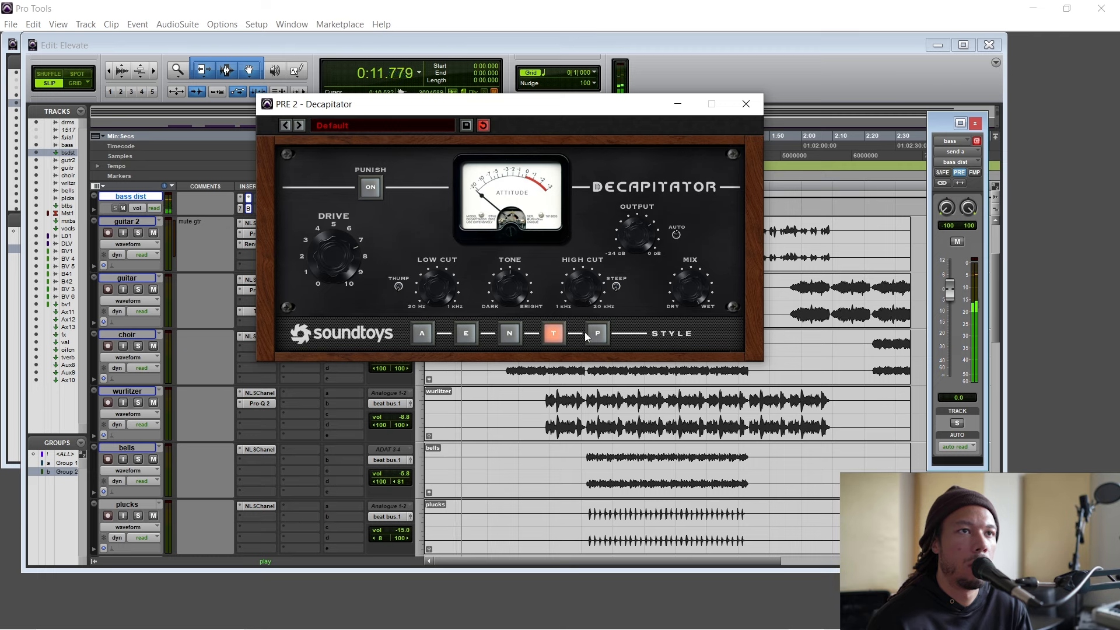
pyautogui.click(599, 333)
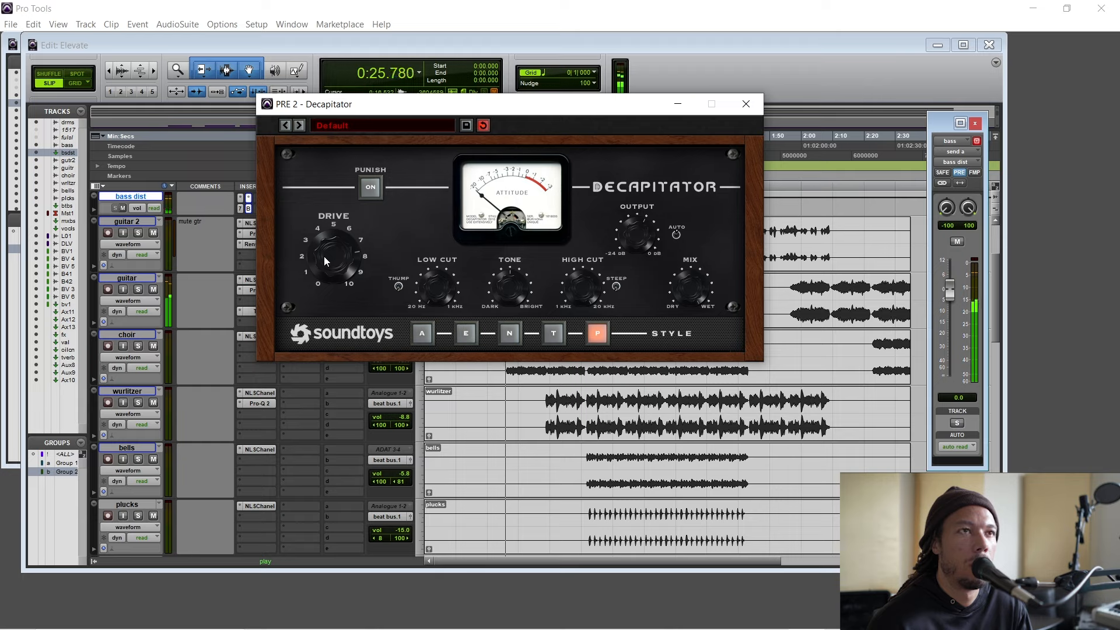
# Step: Close the Decapitator and PatchWork windows, stop playback and return to the Mix window with the send window closed
pyautogui.click(746, 104)
pyautogui.click(731, 119)
pyautogui.press('space')
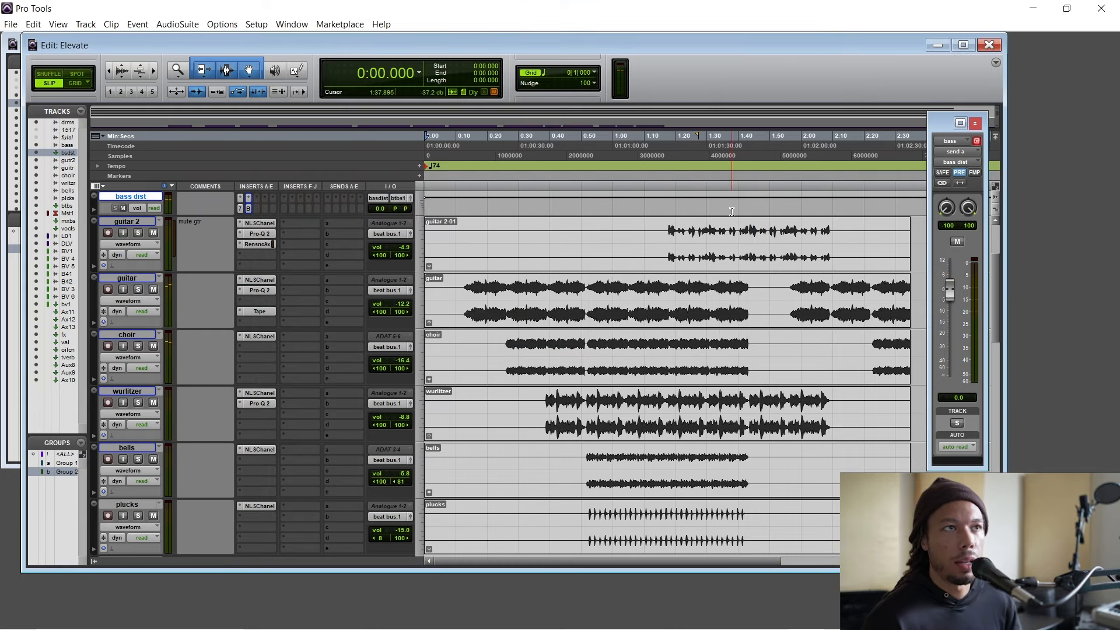
pyautogui.hotkey('ctrl', '=')
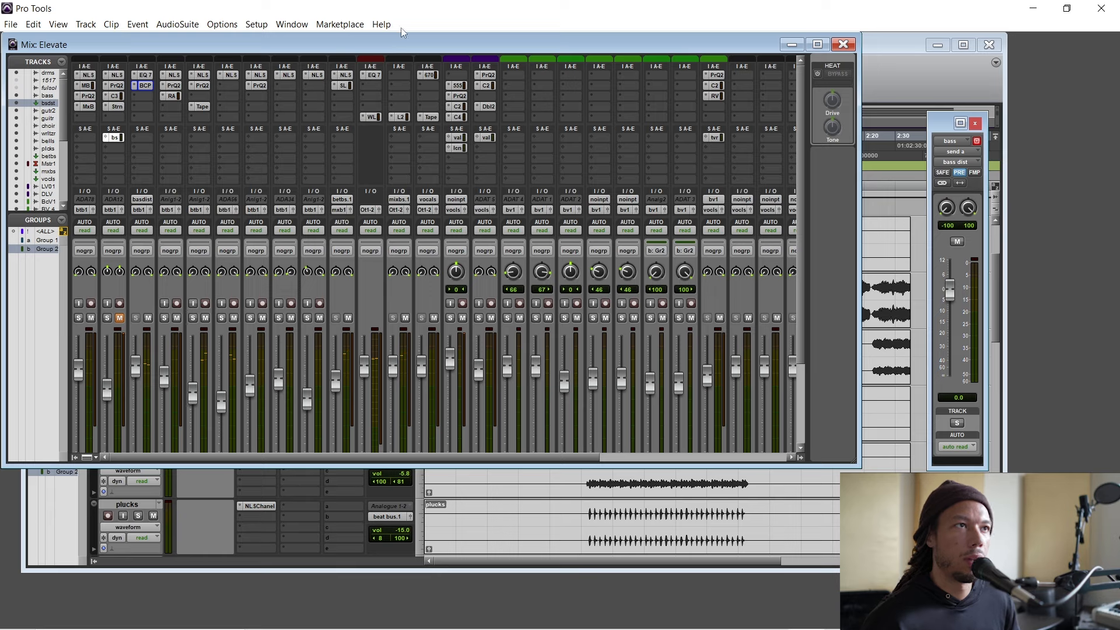
pyautogui.click(975, 124)
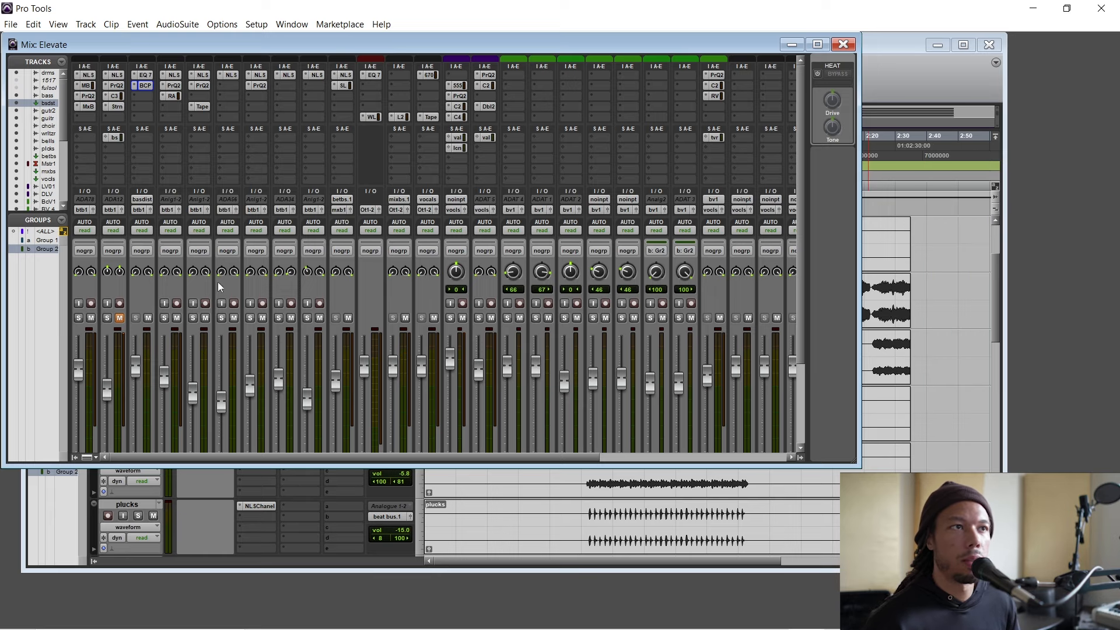
# Step: With the bass track unmuted, pull the bass dist fader all the way down and play the song
pyautogui.scroll(-1, 120, 296)
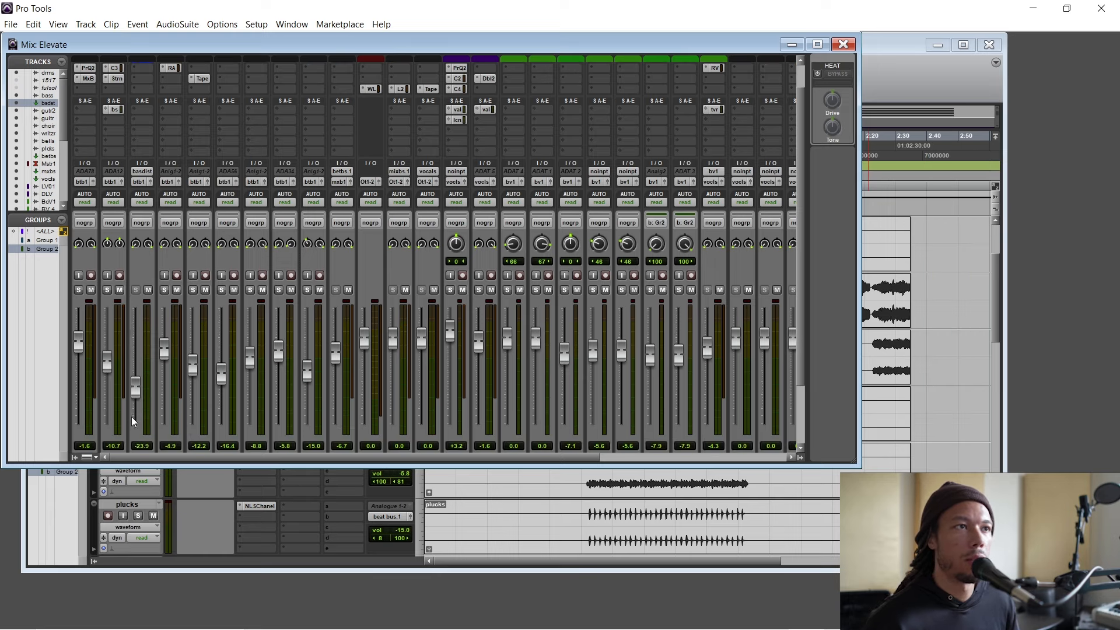
pyautogui.moveTo(131, 417); pyautogui.dragTo(131, 452)
pyautogui.scroll(-2, 141, 274)
pyautogui.press('space')
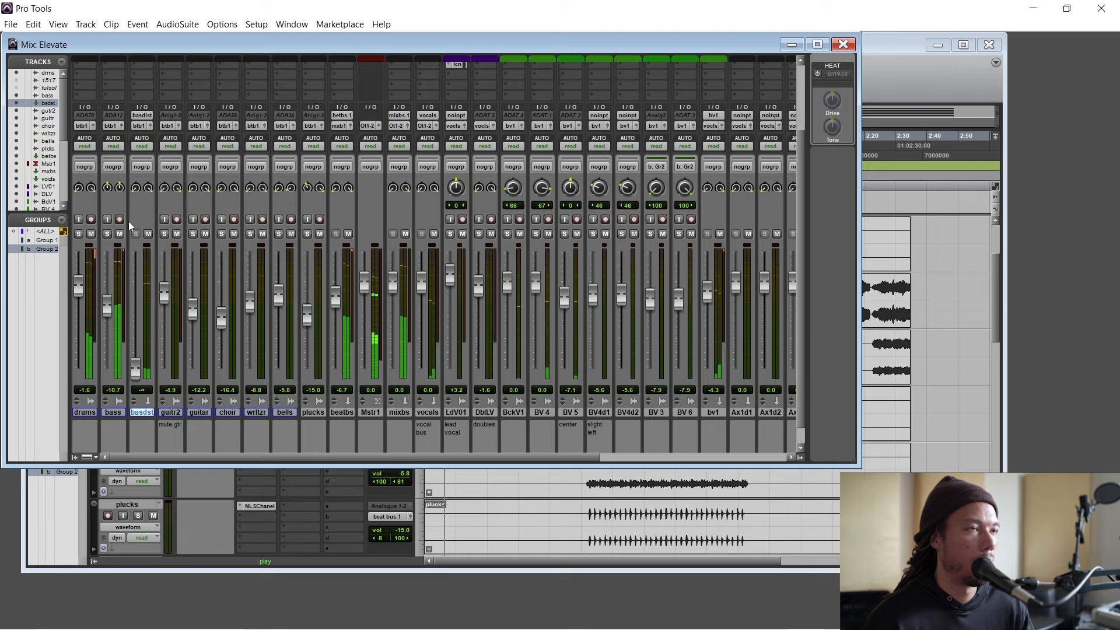
# Step: Open the bass dist track's EQ3 7-Band insert and solo the bass track
pyautogui.scroll(3, 141, 212)
pyautogui.click(145, 75)
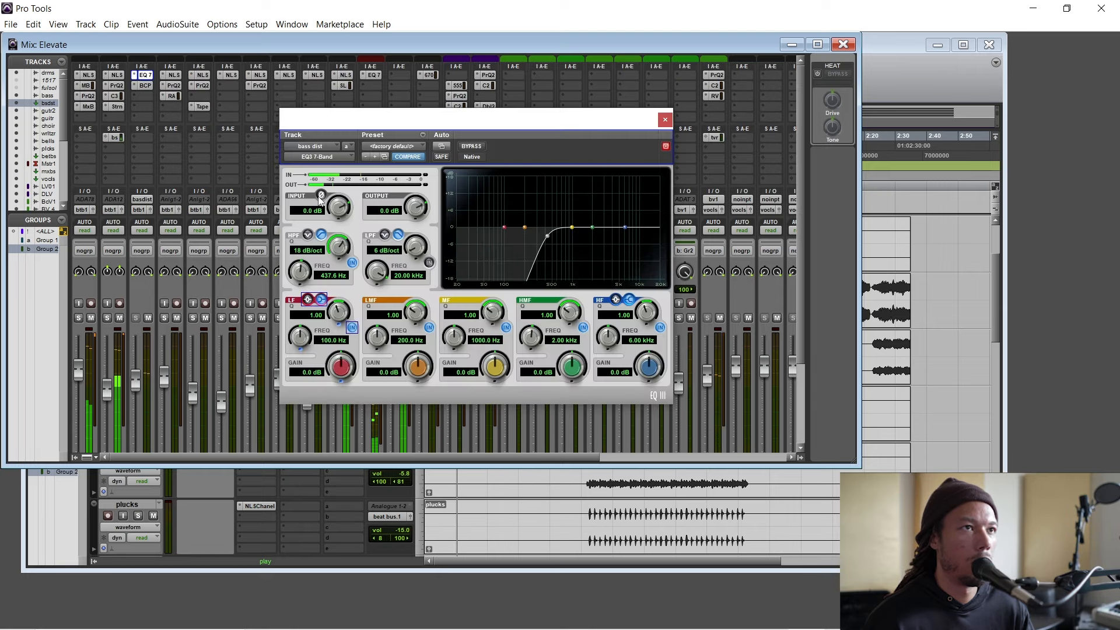
pyautogui.click(108, 318)
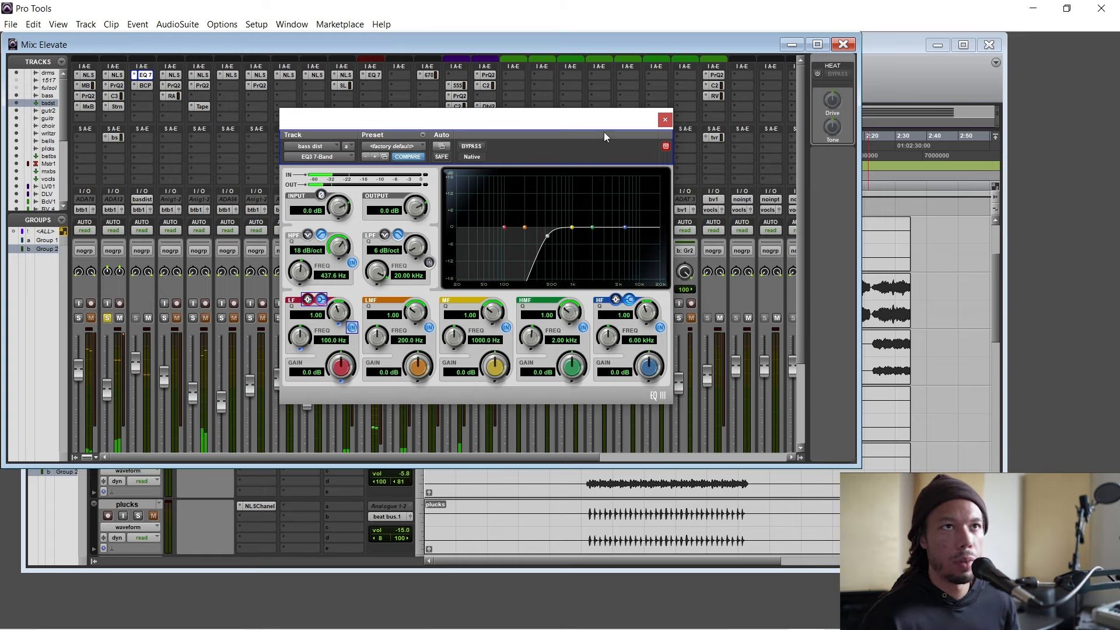
# Step: Move the bass dist EQ window clear of the channel strips, toggle Mstr1's EQ 7 insert and play the soloed bass
pyautogui.moveTo(541, 126); pyautogui.dragTo(439, 148)
pyautogui.moveTo(580, 456); pyautogui.dragTo(652, 457)
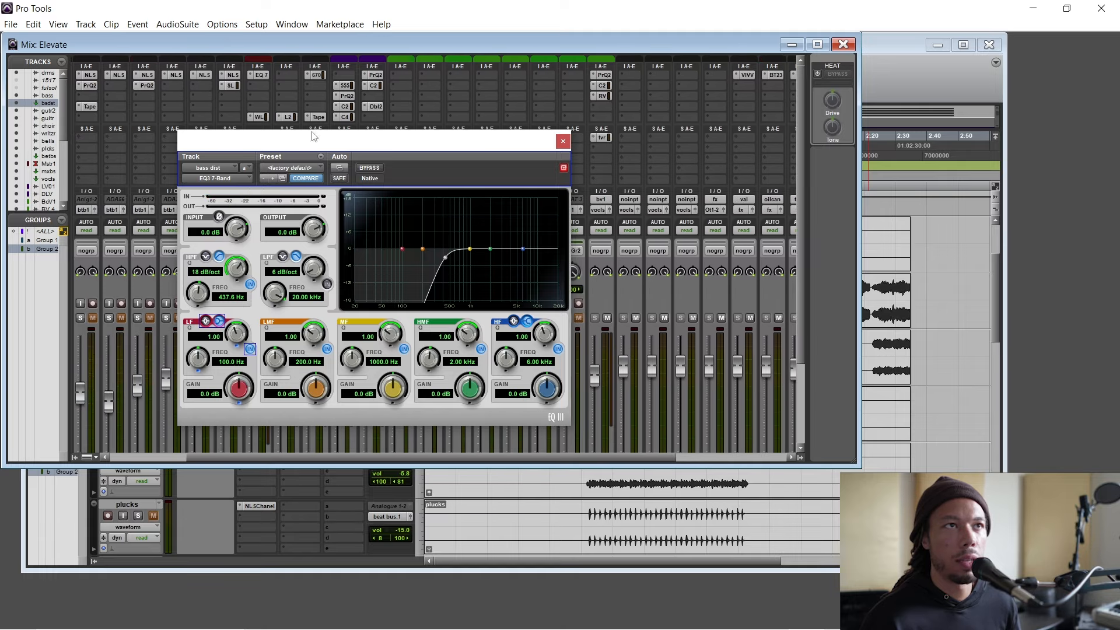
pyautogui.moveTo(336, 141); pyautogui.dragTo(635, 150)
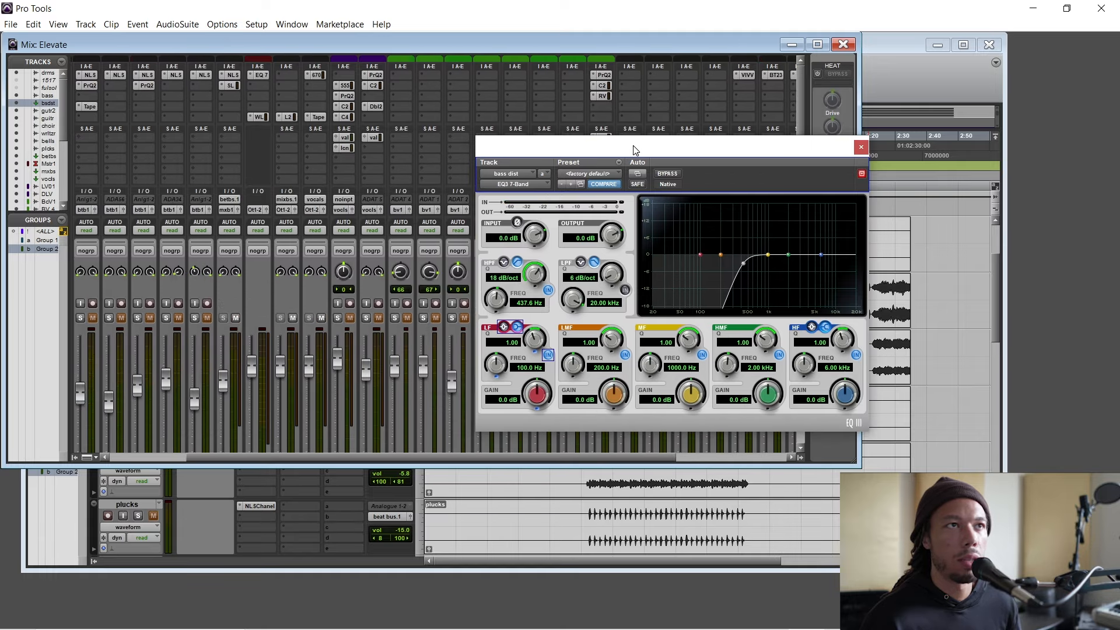
pyautogui.click(258, 76)
pyautogui.moveTo(418, 457); pyautogui.dragTo(335, 457)
pyautogui.press('space')
pyautogui.scroll(-2, 145, 383)
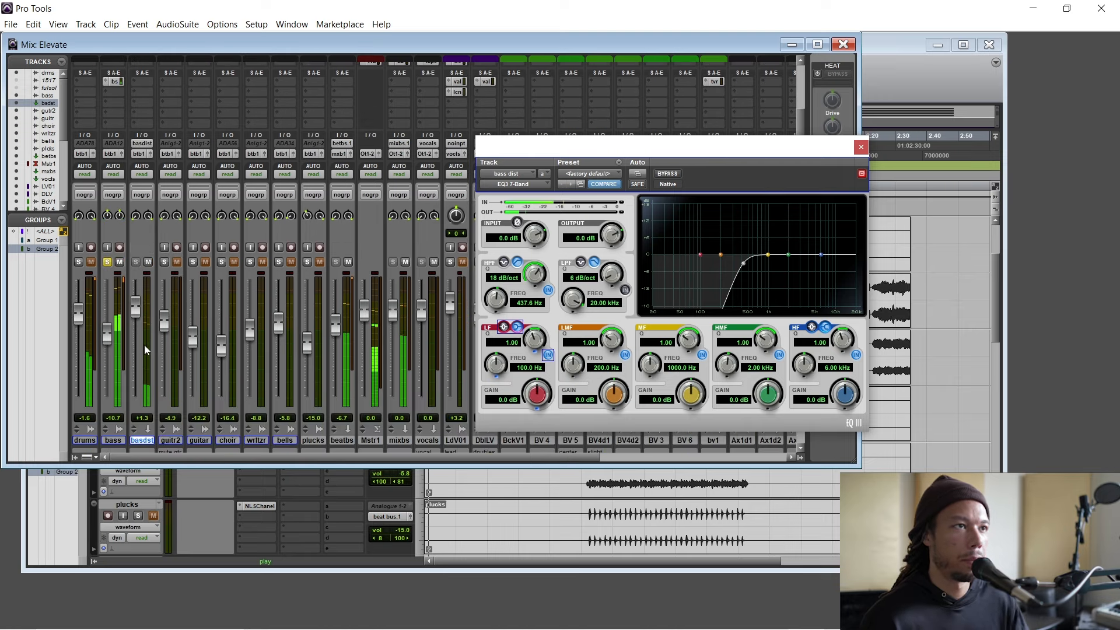
# Step: Try the bass dist EQ's input polarity switch with the bass dist fader fully down, stop playback and close the EQ window
pyautogui.click(518, 222)
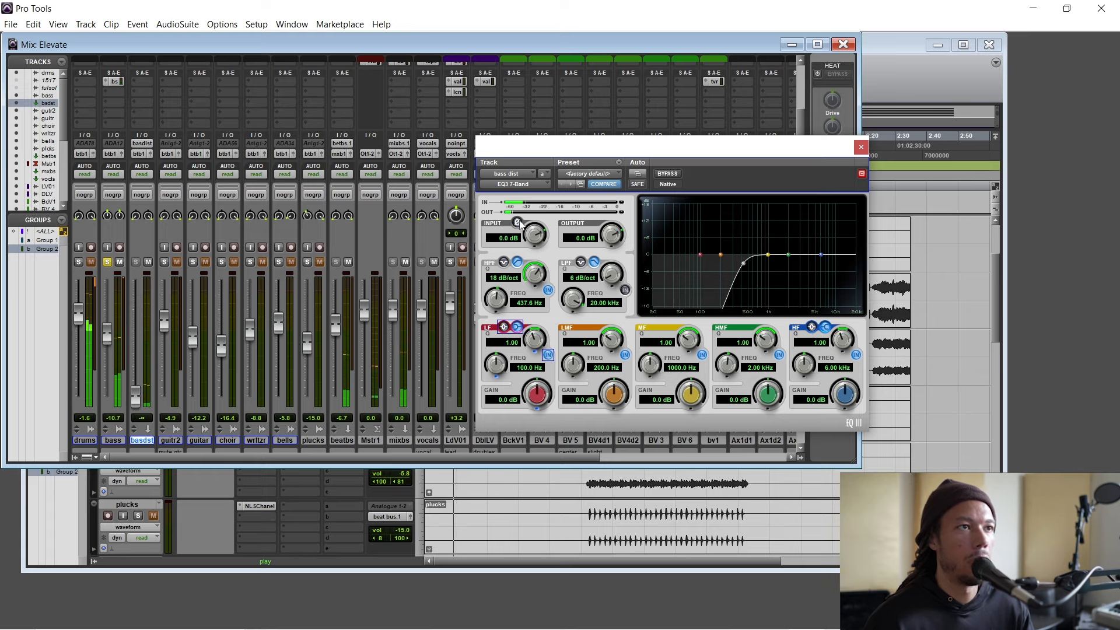
pyautogui.press('space')
pyautogui.click(861, 147)
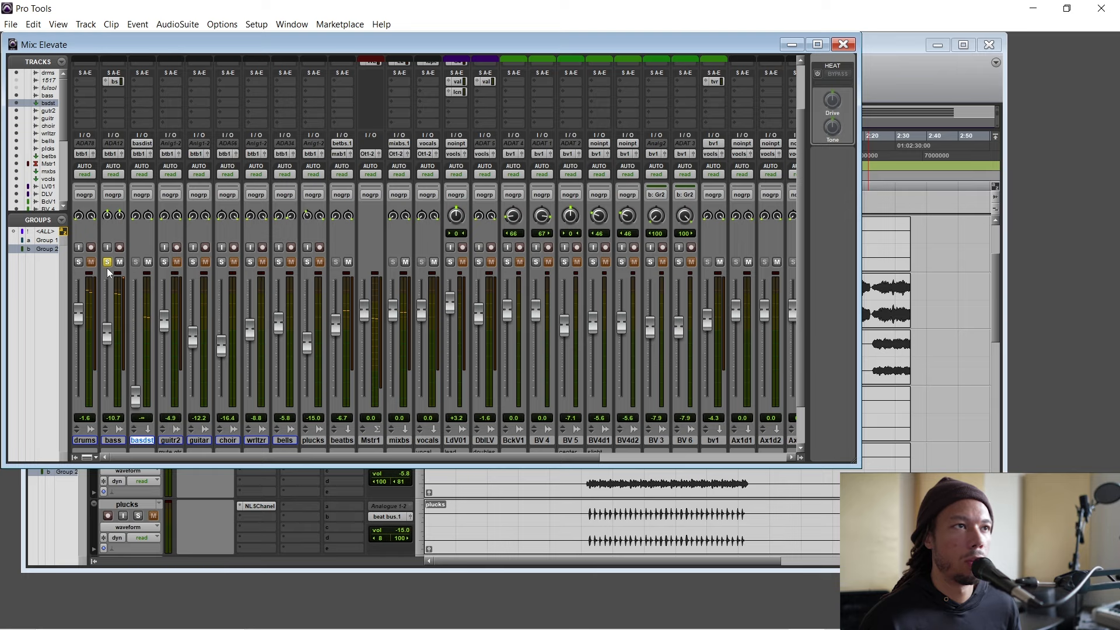
# Step: Unsolo the bass and play the full mix with the bass dist fader raised to +1.9 dB, stopping playback at the end
pyautogui.click(107, 263)
pyautogui.scroll(2, 194, 240)
pyautogui.press('space')
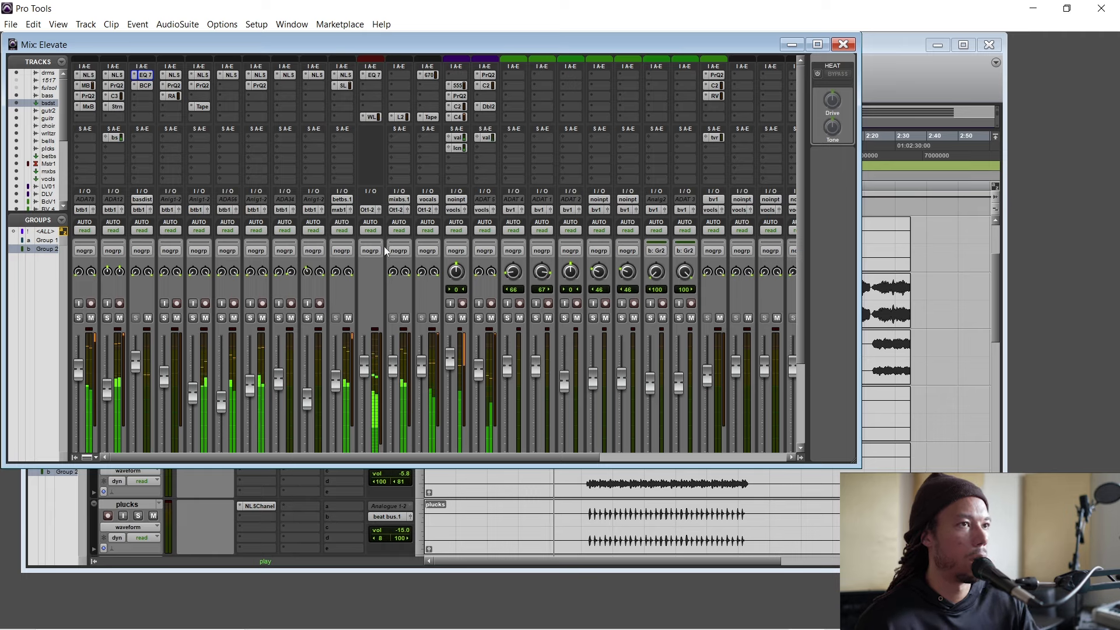
pyautogui.scroll(-3, 387, 267)
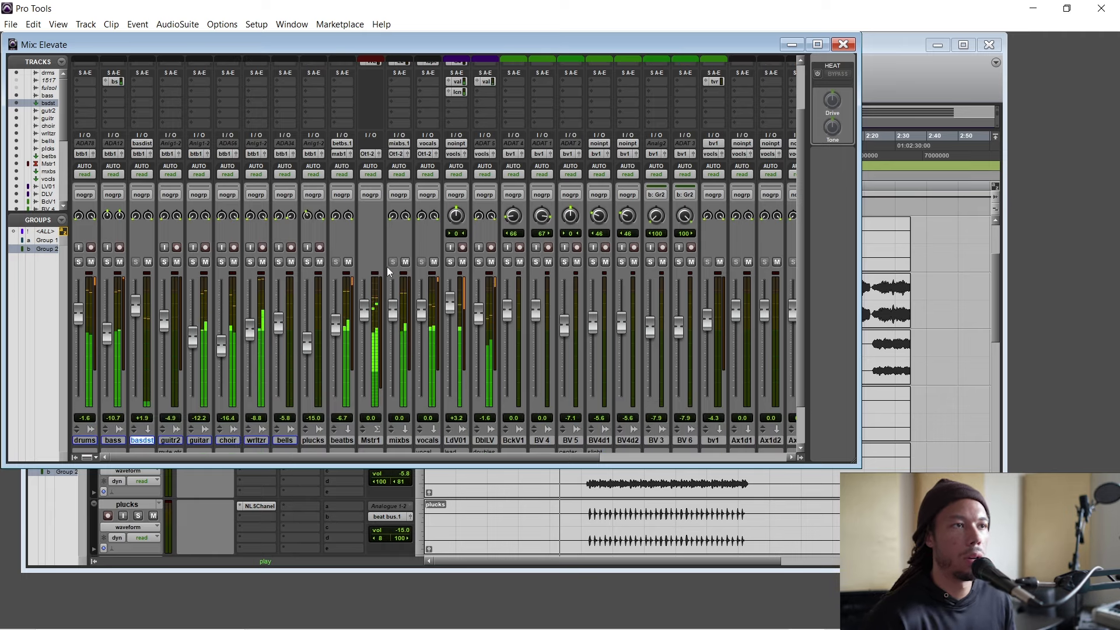
pyautogui.press('space')
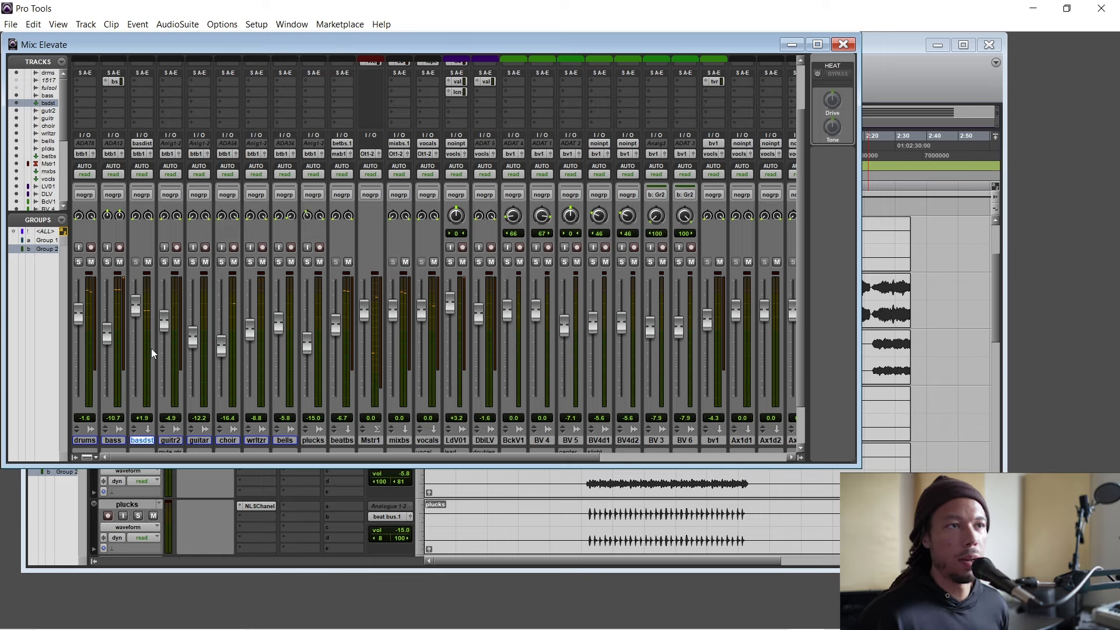
# Step: Play the song and mute and unmute the bass dist track to compare the bass with and without distortion
pyautogui.scroll(-3, 160, 429)
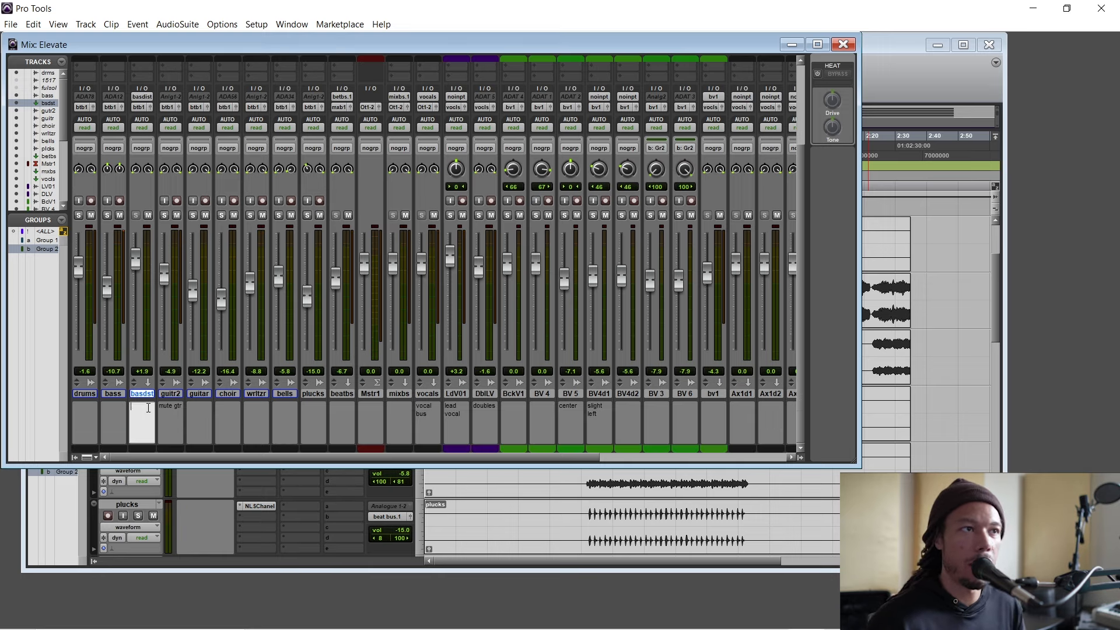
pyautogui.scroll(6, 366, 283)
pyautogui.press('space')
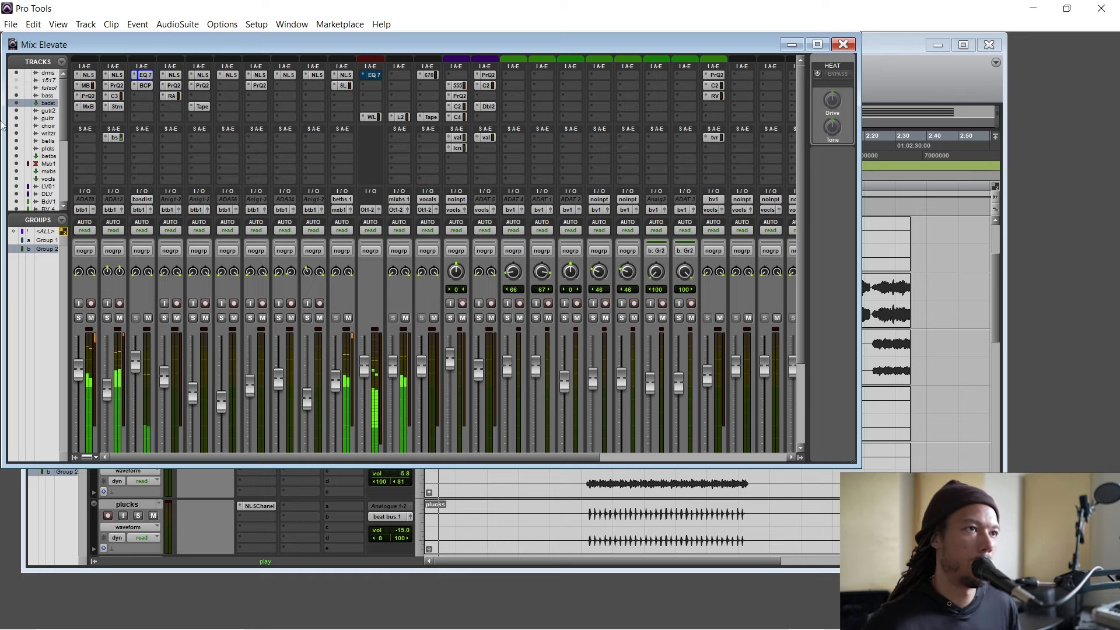
pyautogui.click(148, 318)
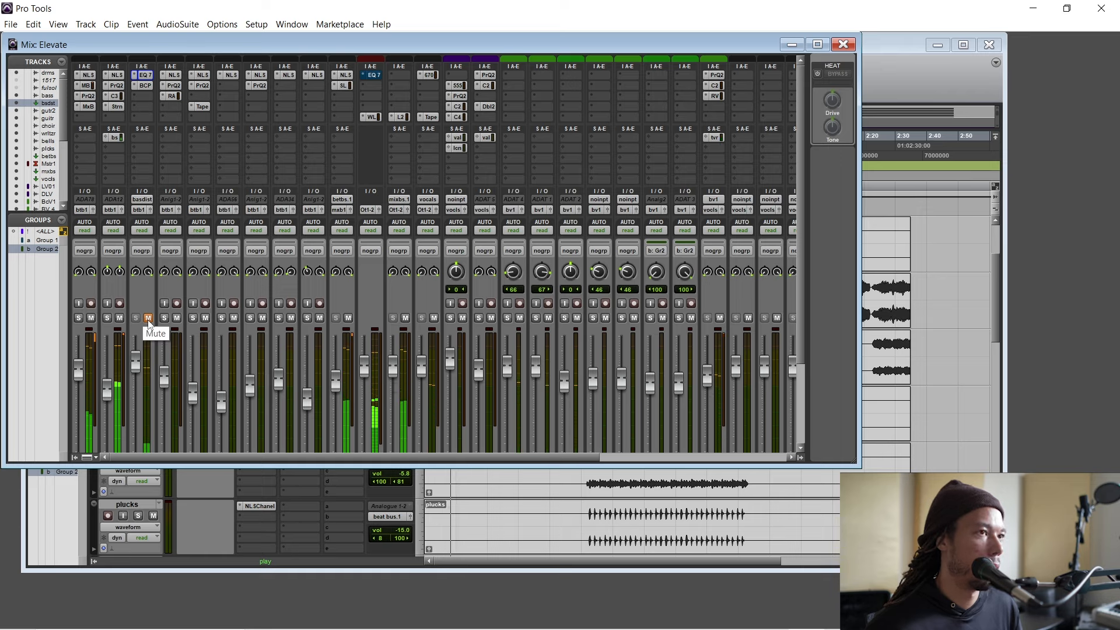
pyautogui.click(149, 319)
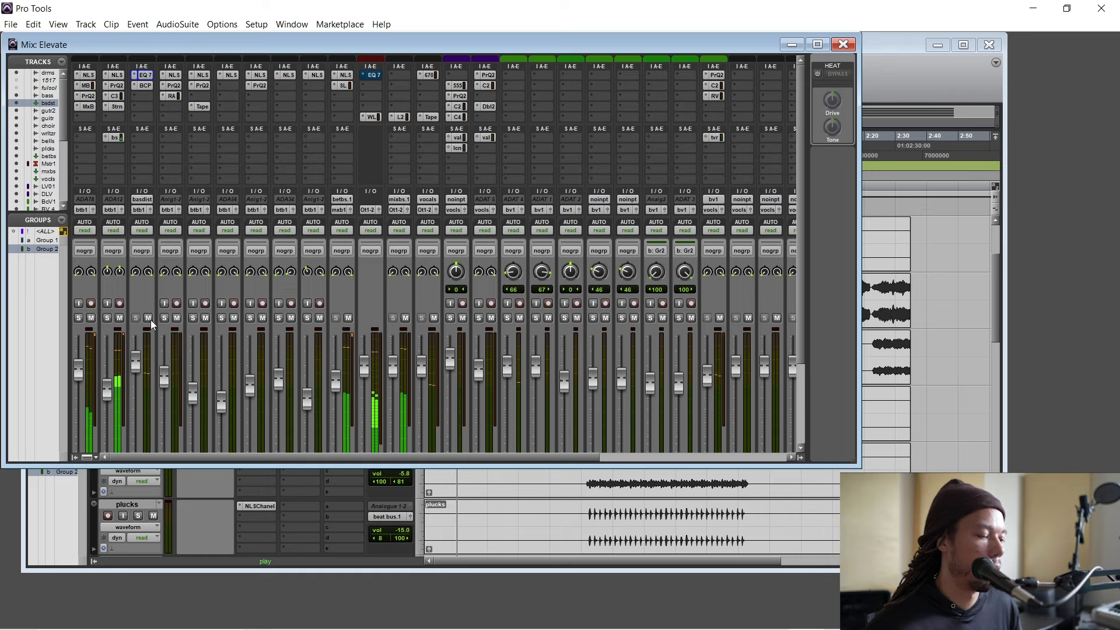